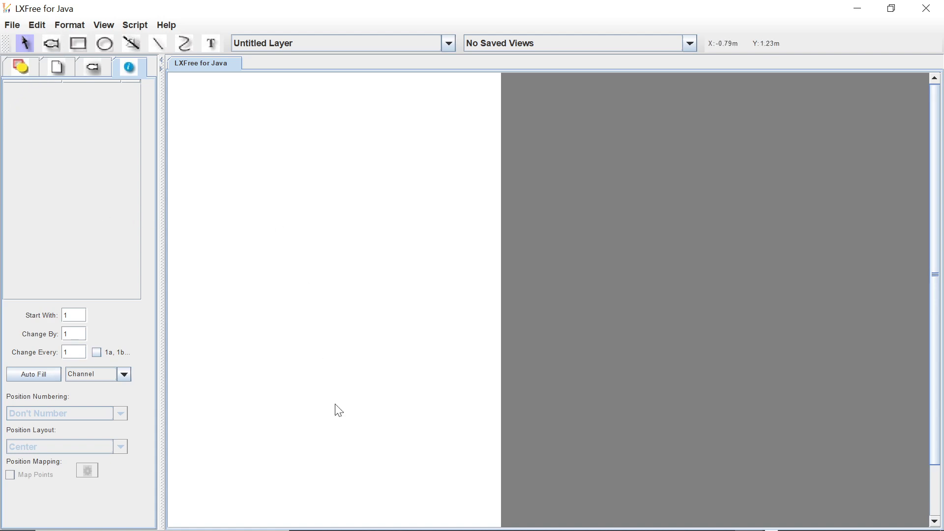
Switch to Chrome and examine the LXFree for Java and OpenJDK installation page, including its download link and licence notes.
mouse_move(353, 511)
click(492, 522)
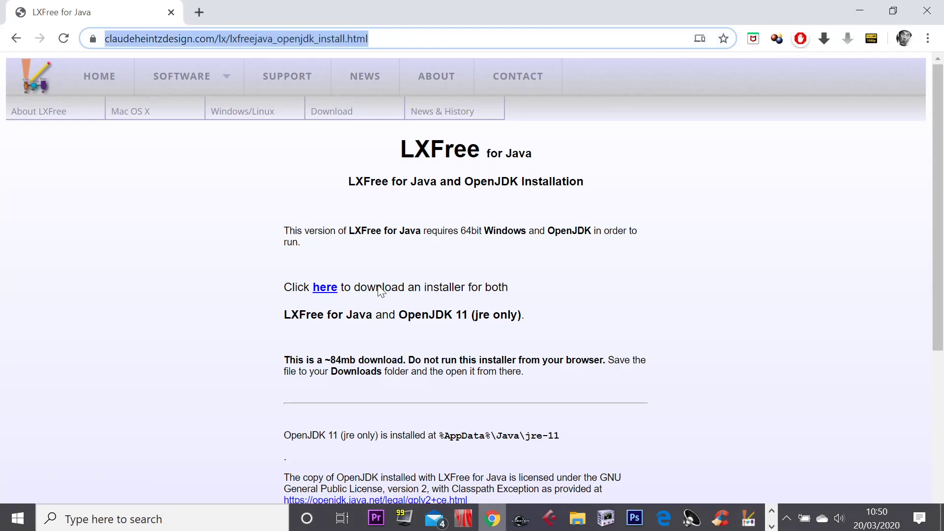
scroll(284, 225, down, 3)
scroll(268, 225, up, 3)
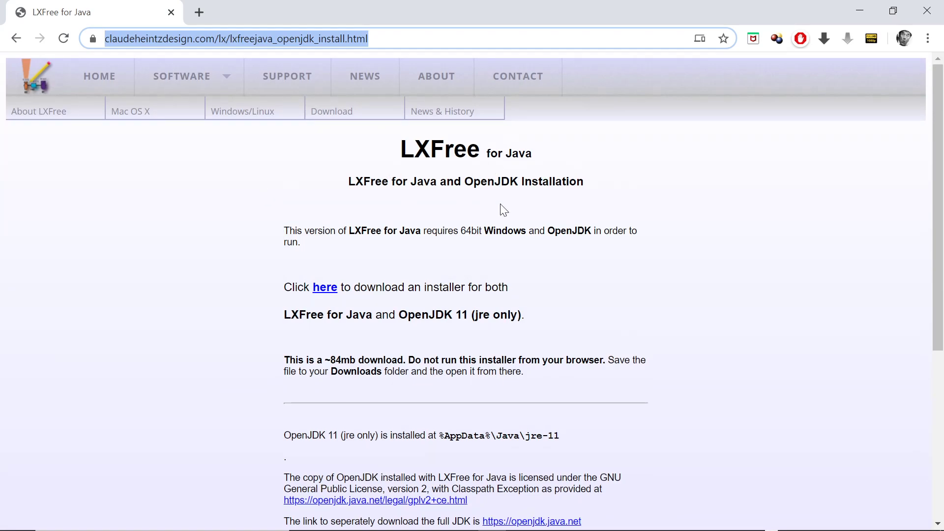
scroll(295, 212, down, 4)
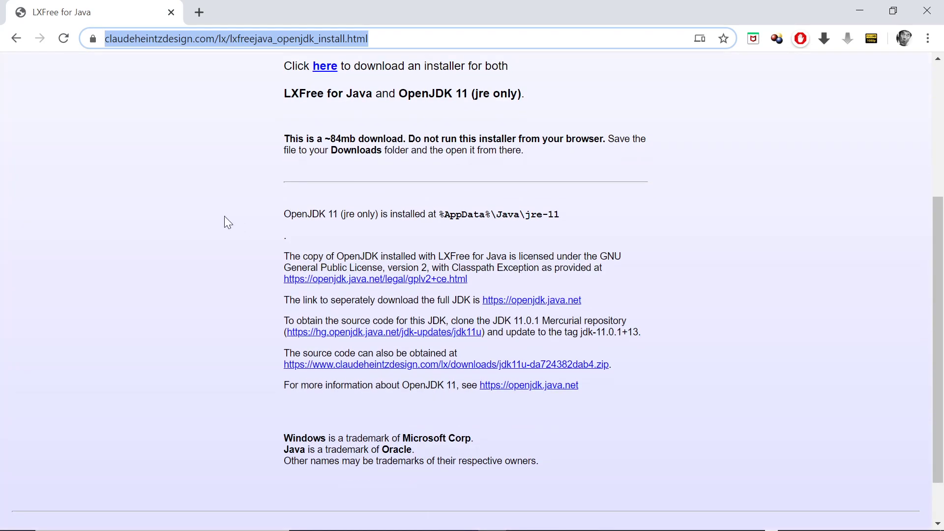
scroll(139, 189, up, 4)
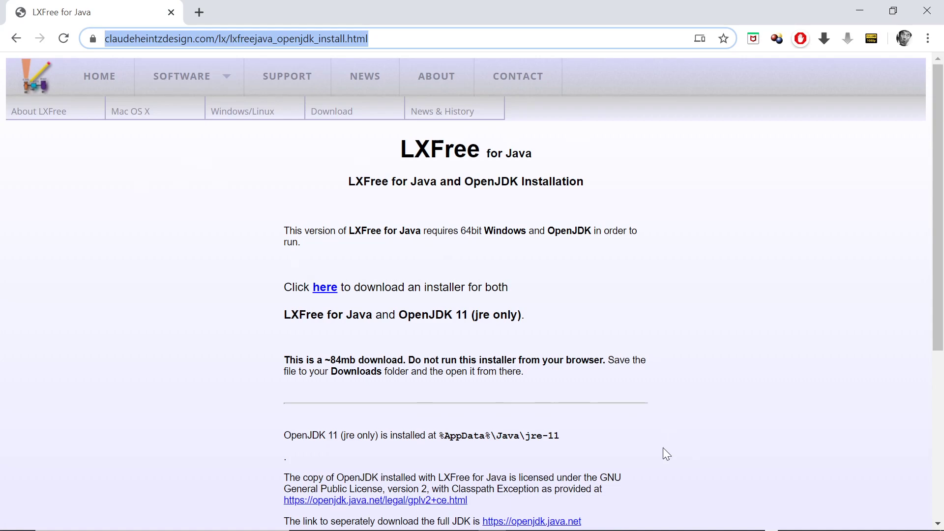
Switch back to LXFree for Java with its blank drawing page.
mouse_move(767, 527)
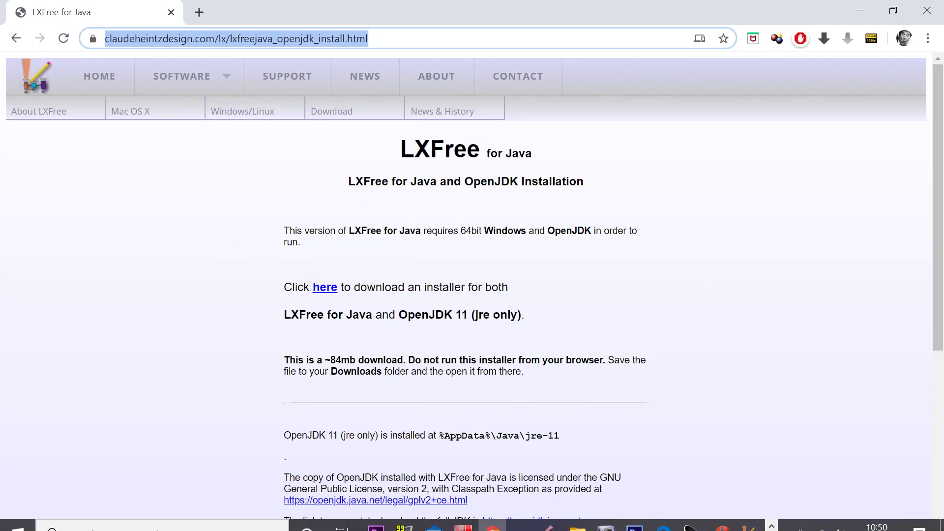
click(772, 524)
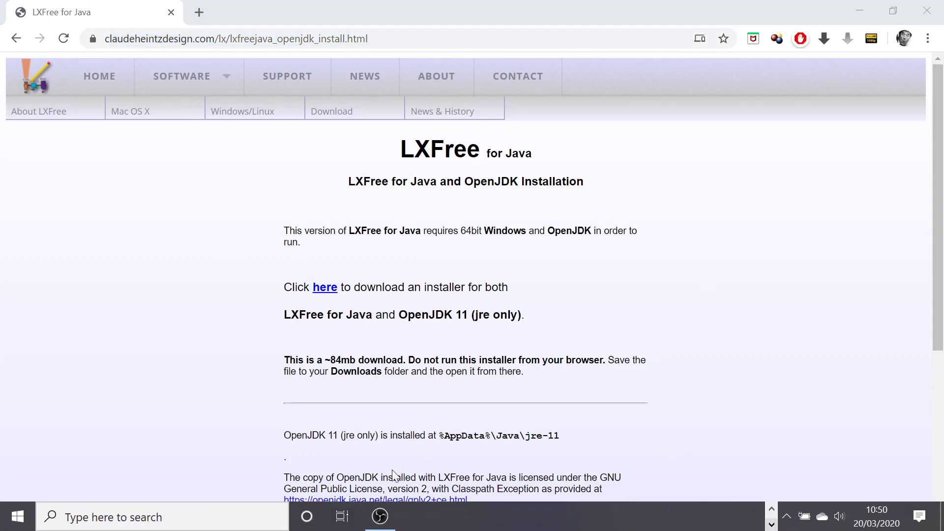
click(771, 507)
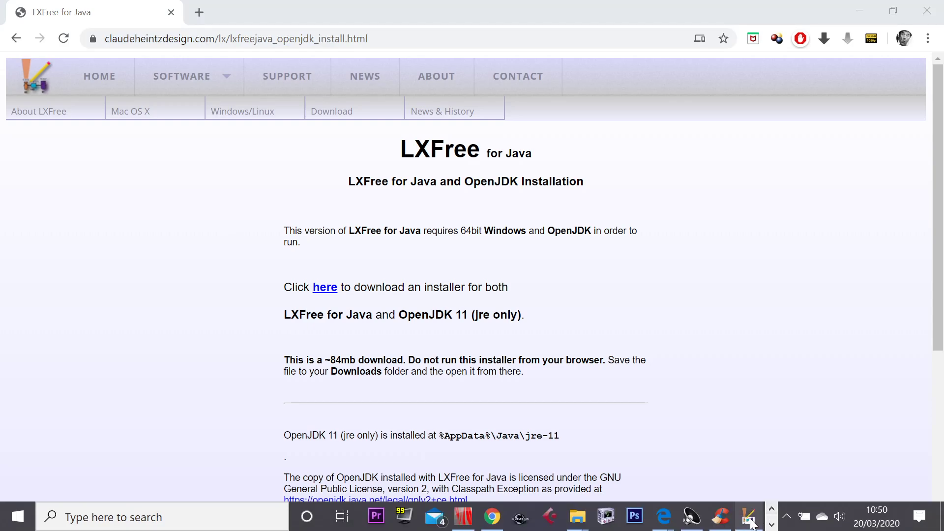
click(748, 516)
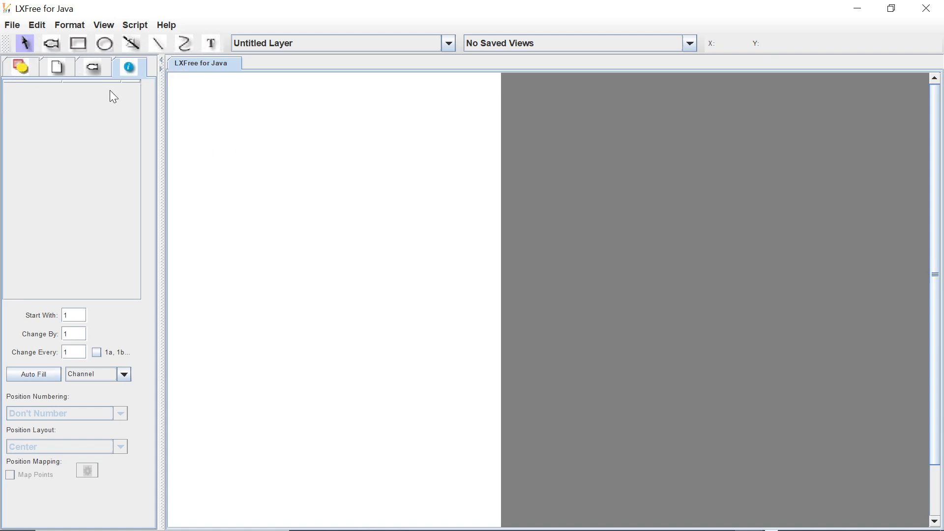
Draw a tall rectangle covering most of the page and a wide, flat ellipse just below it.
click(51, 45)
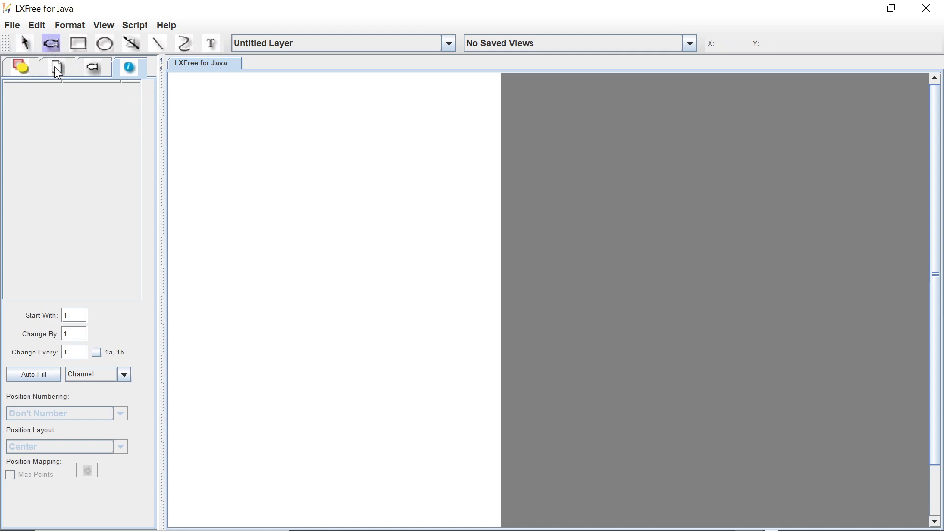
click(78, 45)
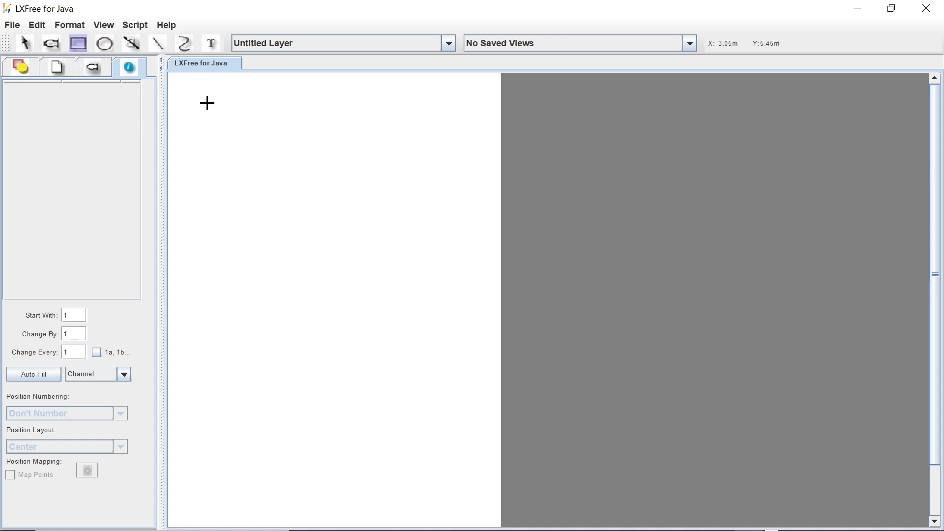
drag(186, 99, 460, 444)
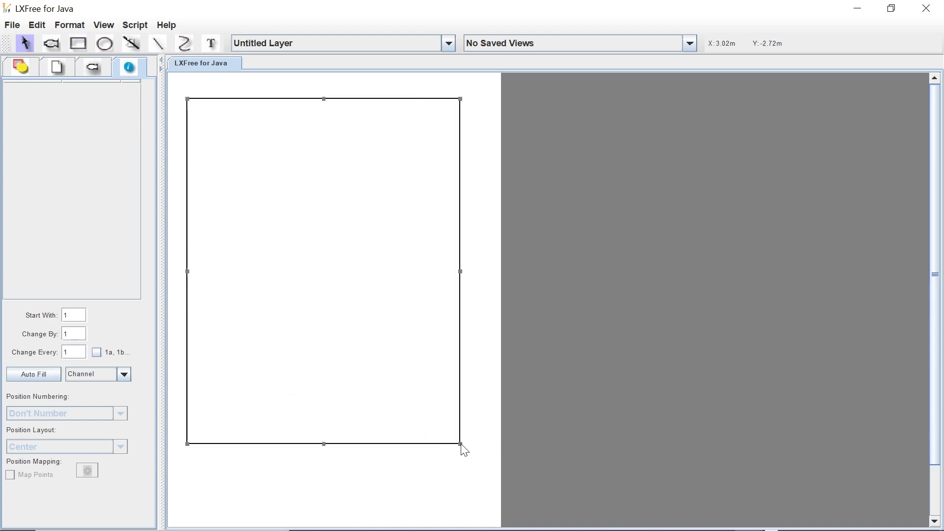
click(102, 43)
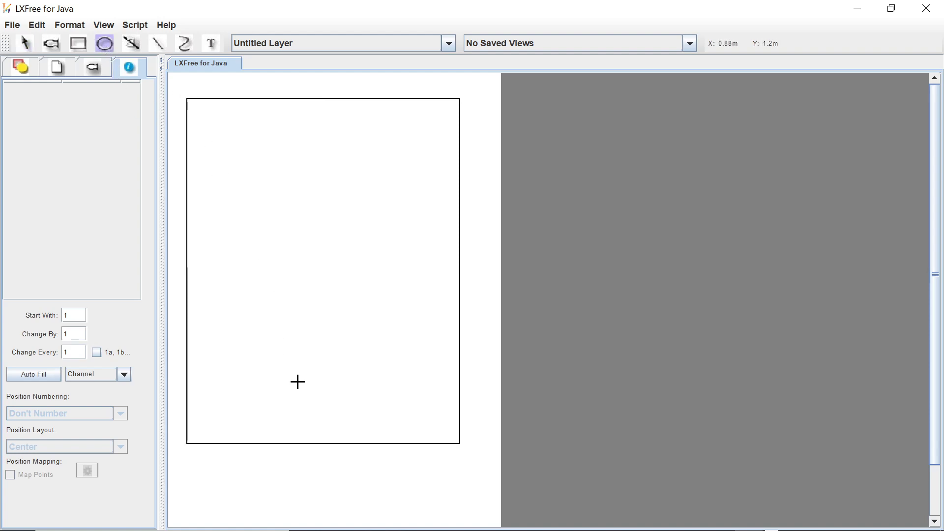
drag(219, 472, 441, 500)
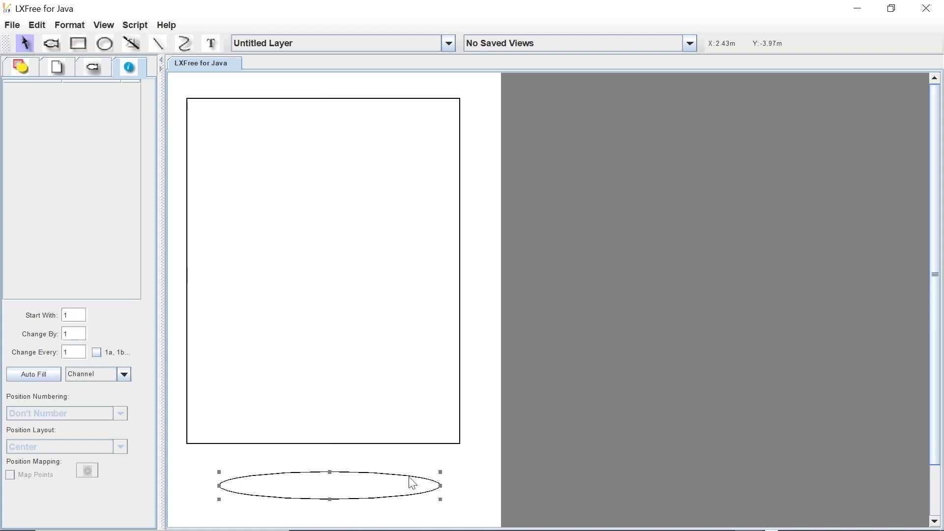
Draw three horizontal hanging positions inside the rectangle: about 6 m near its top, 5.3 m mid-height and 5.4 m in its lower part.
click(132, 45)
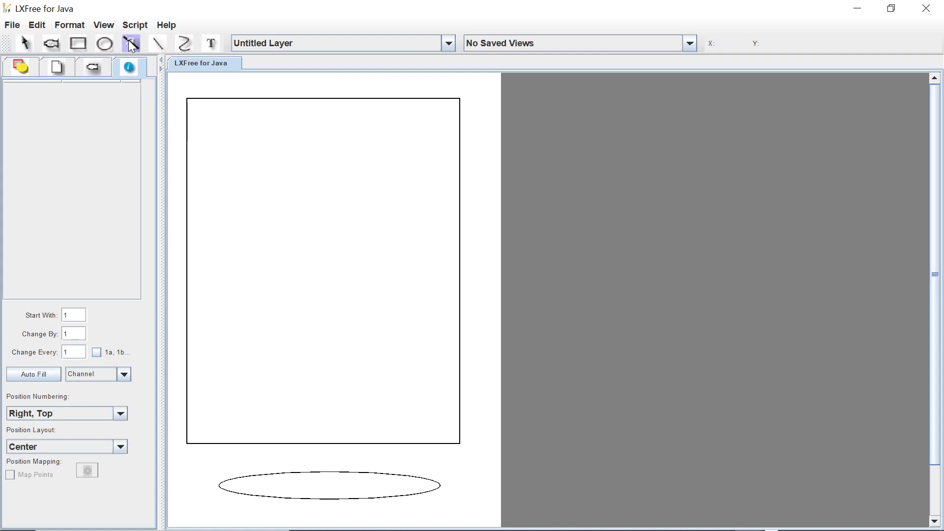
mouse_move(192, 131)
mouse_down()
mouse_move(432, 139)
mouse_move(444, 131)
mouse_up()
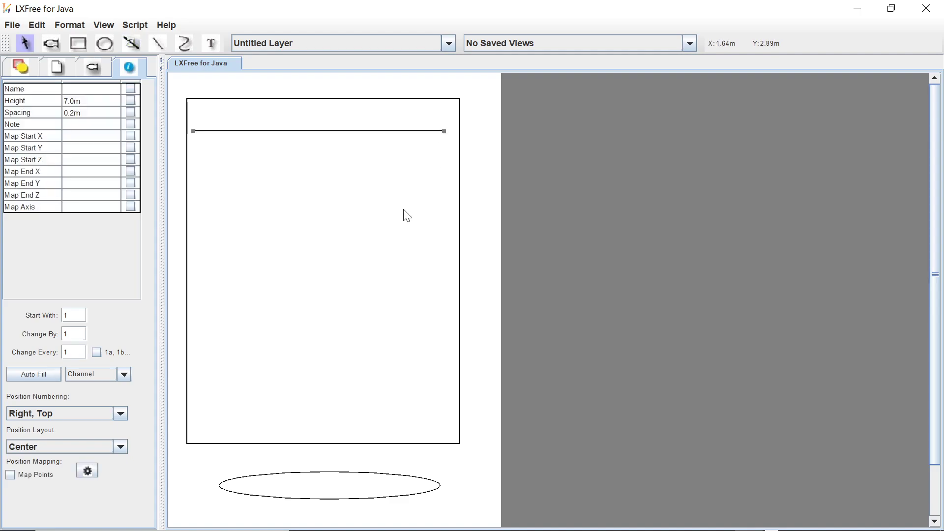
click(130, 44)
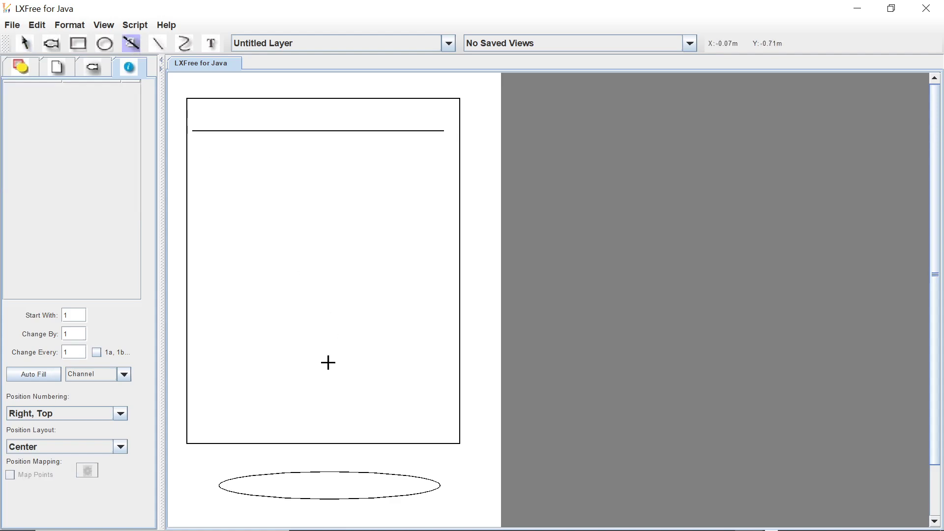
drag(201, 360, 426, 361)
click(131, 43)
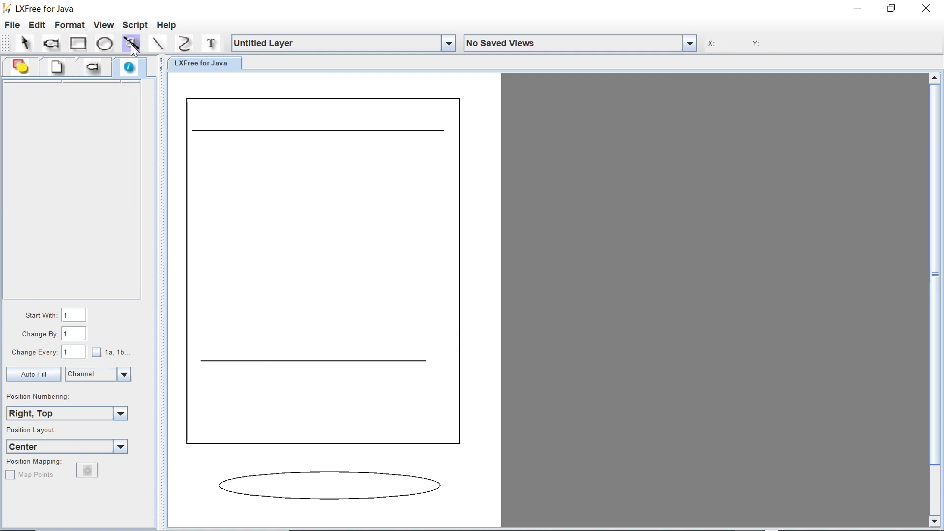
drag(209, 237, 430, 237)
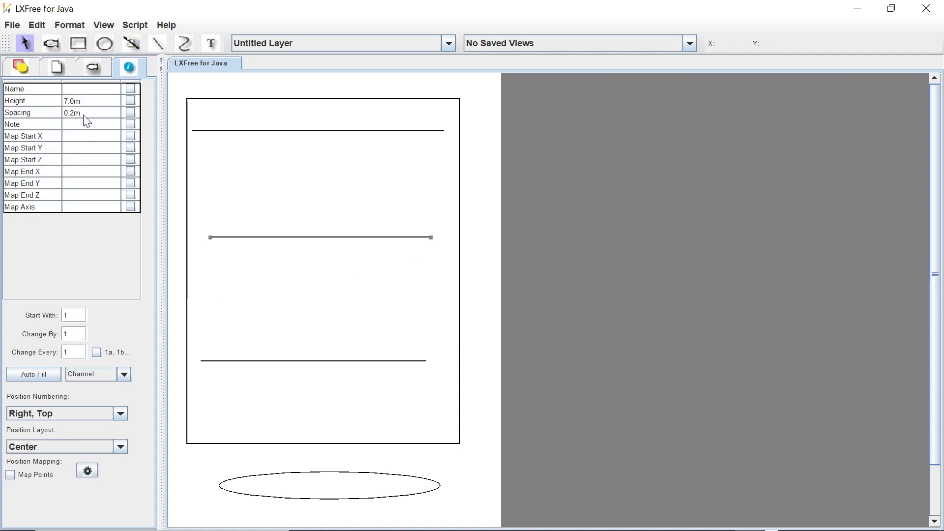
Draw a horizontal line about 7.1 m long across the rectangle, just above the lowest hanging position, and give it a dashed line style.
click(157, 44)
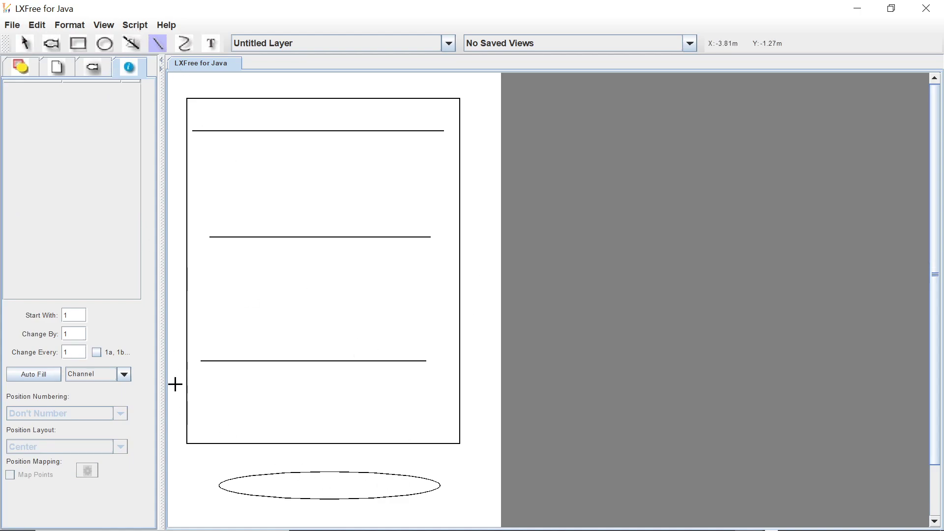
drag(178, 331, 476, 331)
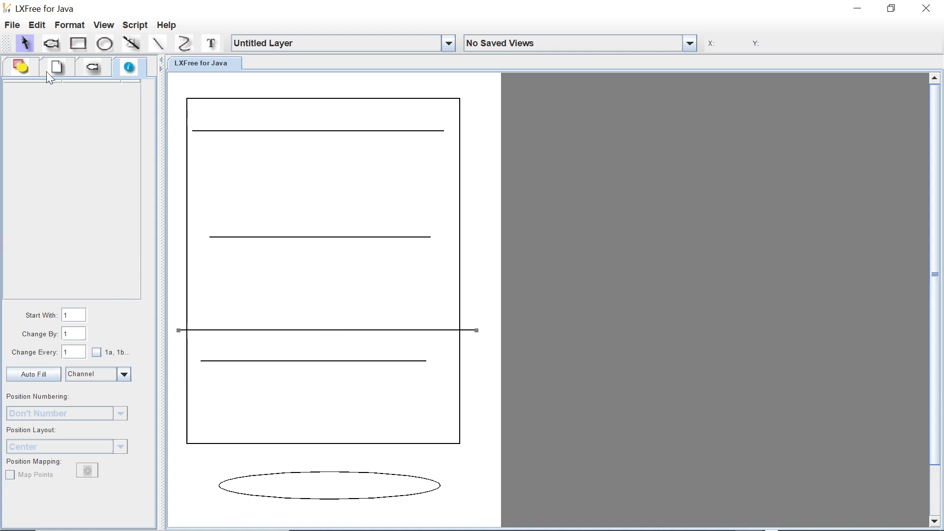
click(19, 69)
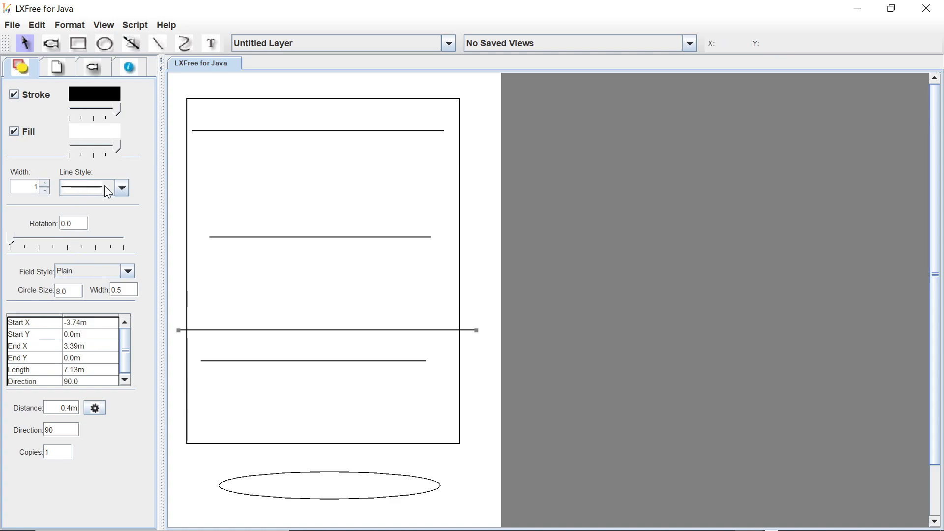
click(123, 190)
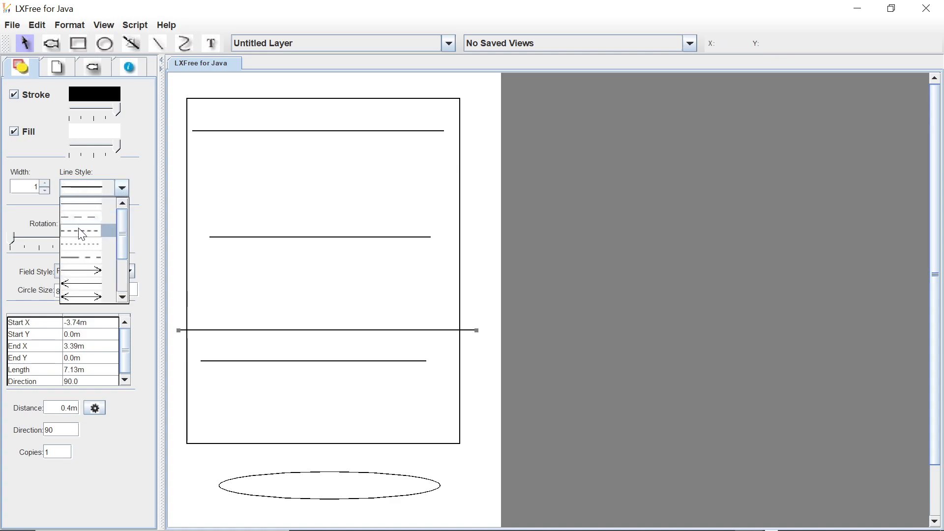
click(82, 244)
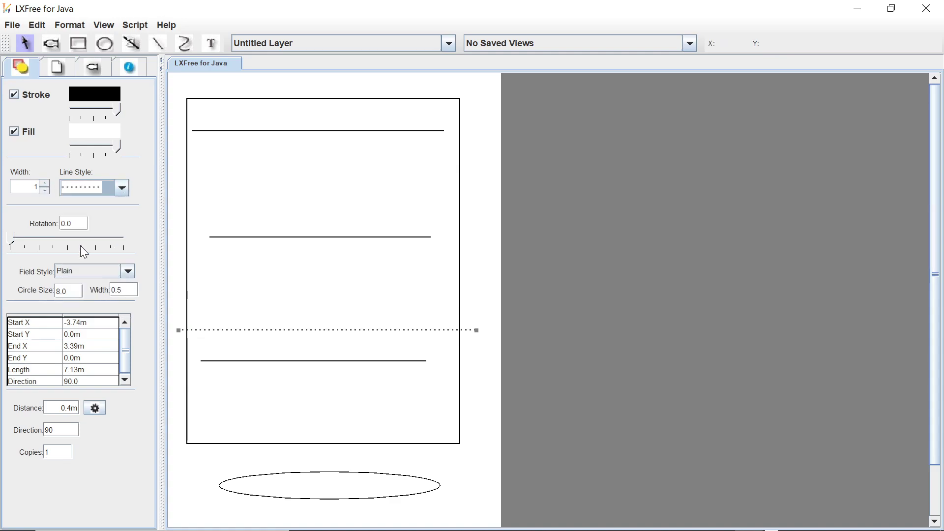
click(122, 187)
click(84, 219)
Set the line width of all three hanging positions to 2.
click(315, 131)
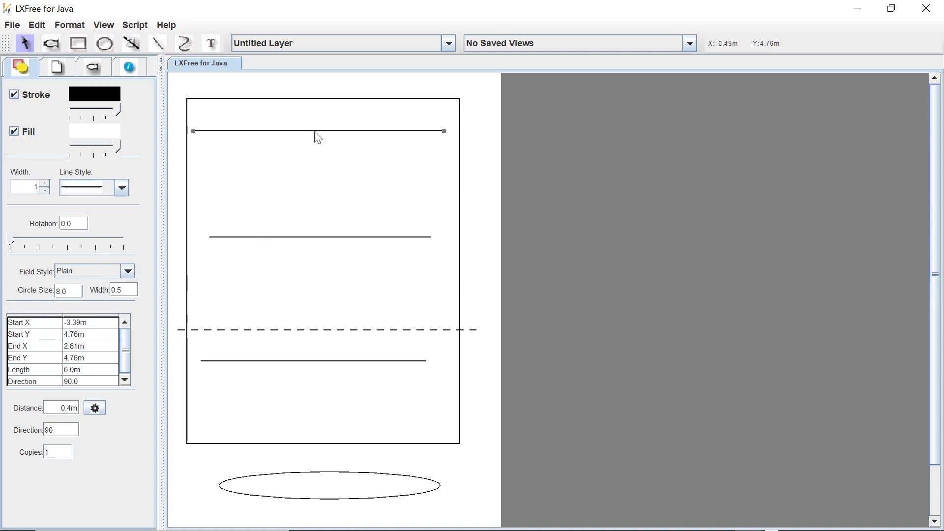
click(45, 184)
click(249, 237)
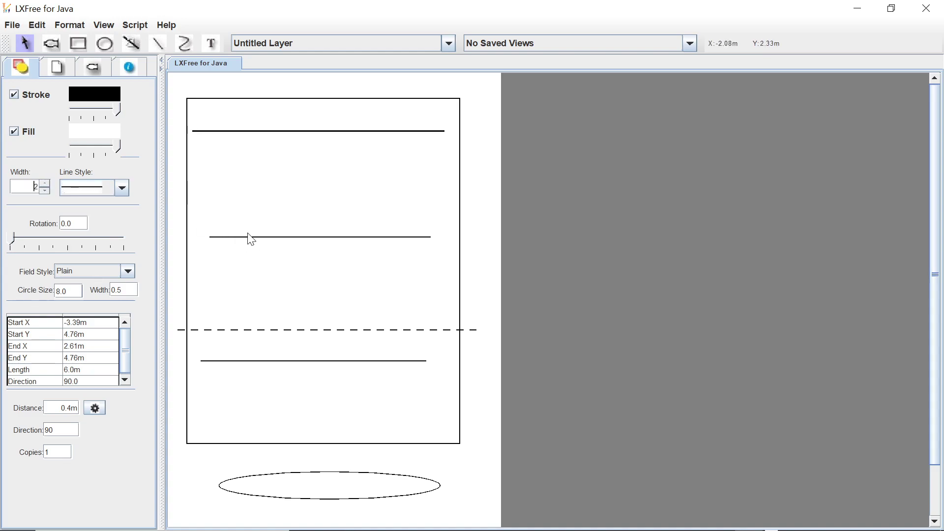
click(248, 239)
click(46, 184)
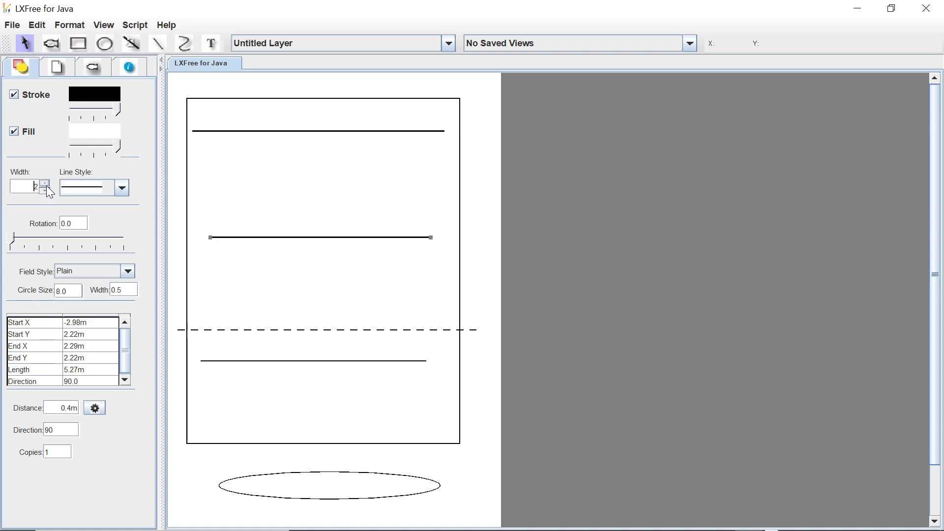
click(267, 362)
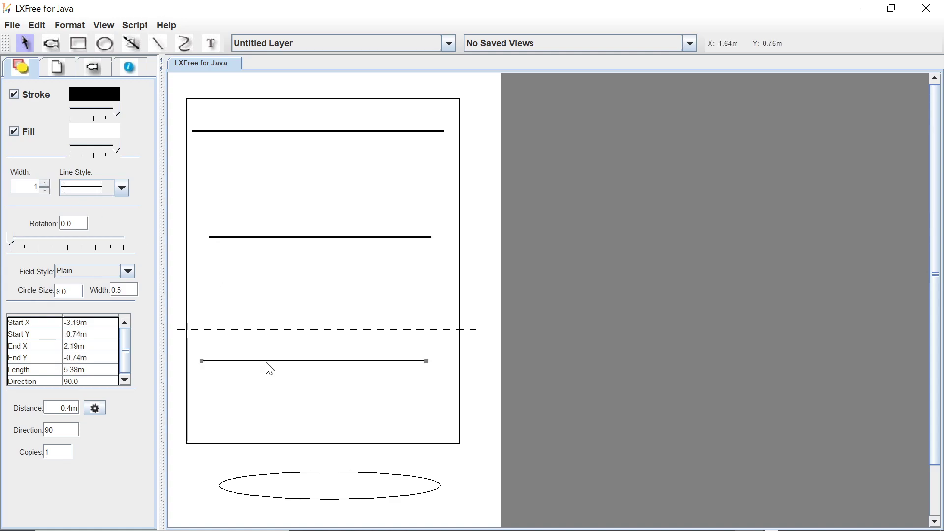
click(45, 185)
Move the lowest hanging position slightly down and right, and shift the top one right so it starts at about X -3.2 m.
drag(339, 367, 342, 384)
drag(338, 132, 346, 132)
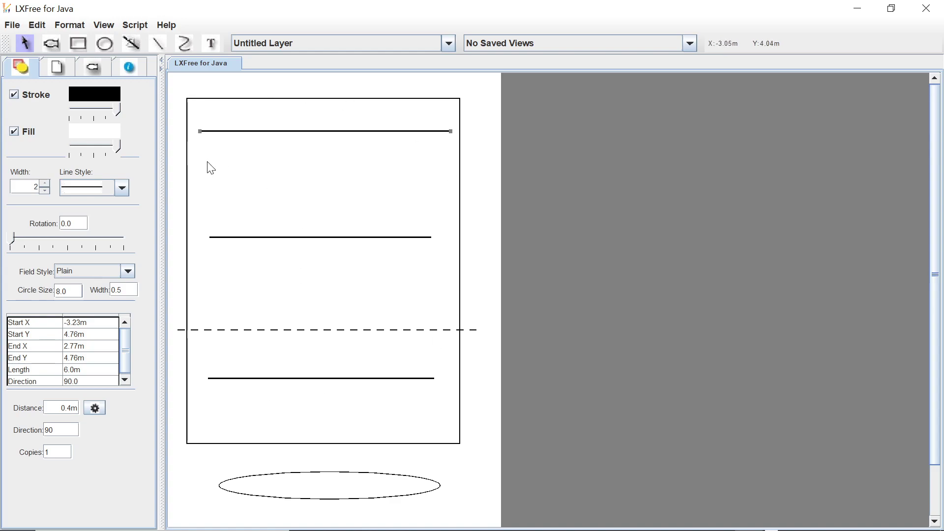
click(181, 180)
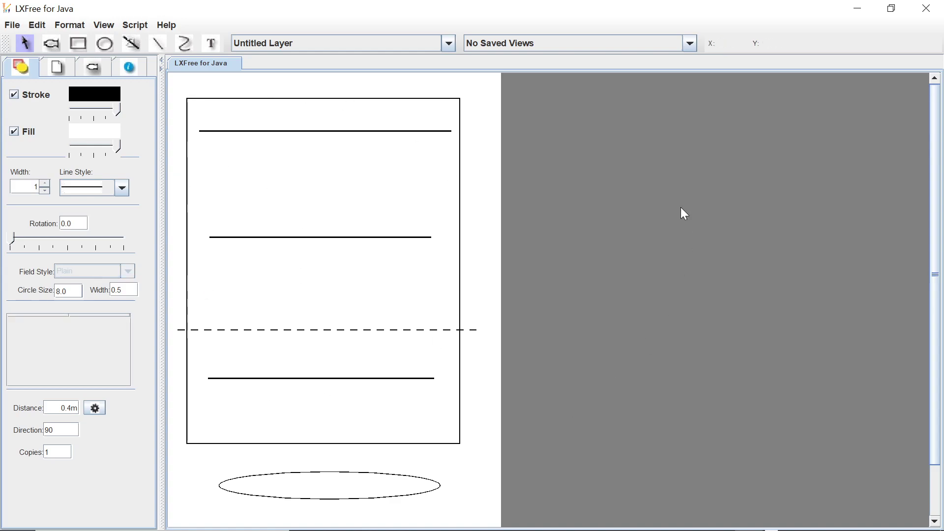
Browse the fixture palette and examine the properties of the 2k Baby Softlite, par64wfl, Mickey and Hot Baby Junior.
click(93, 68)
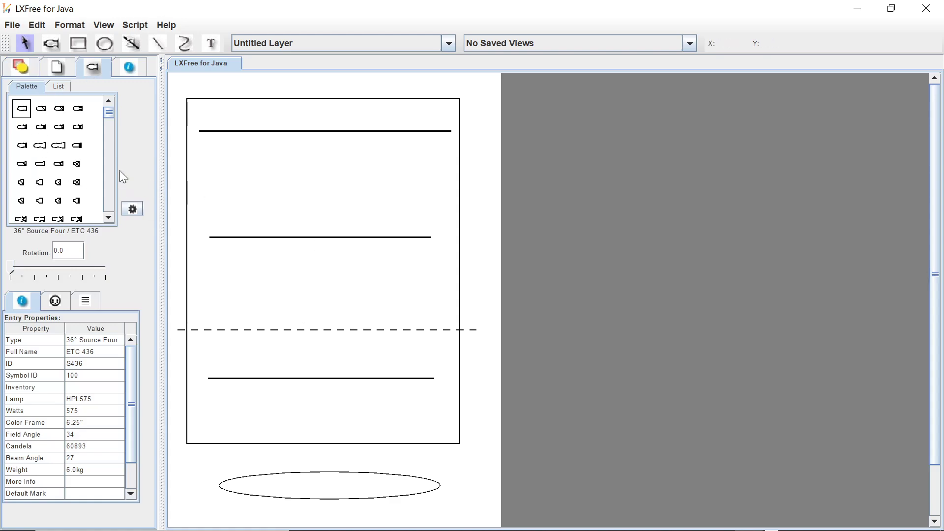
drag(109, 112, 109, 192)
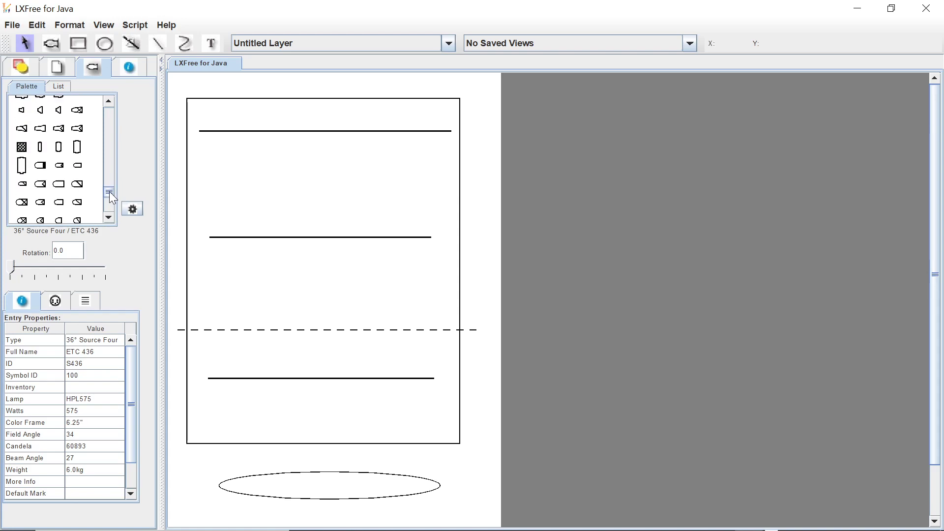
click(76, 148)
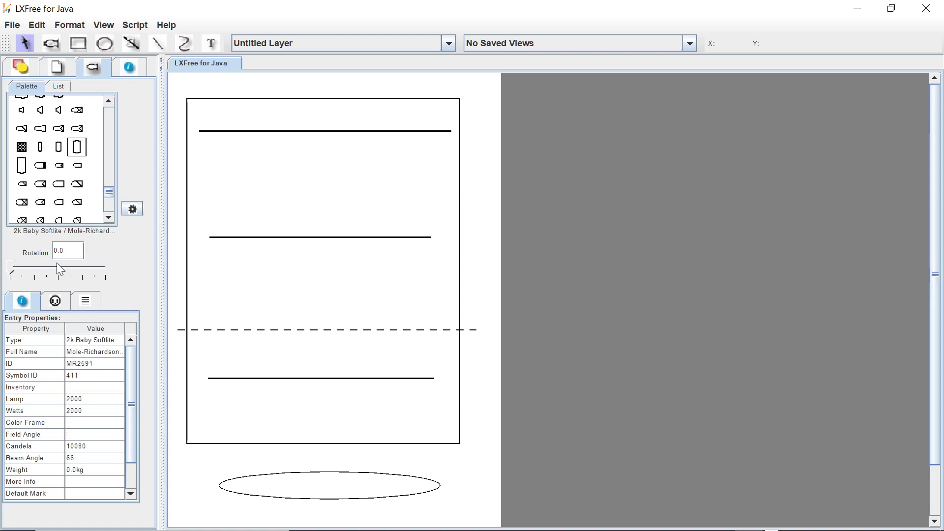
click(42, 186)
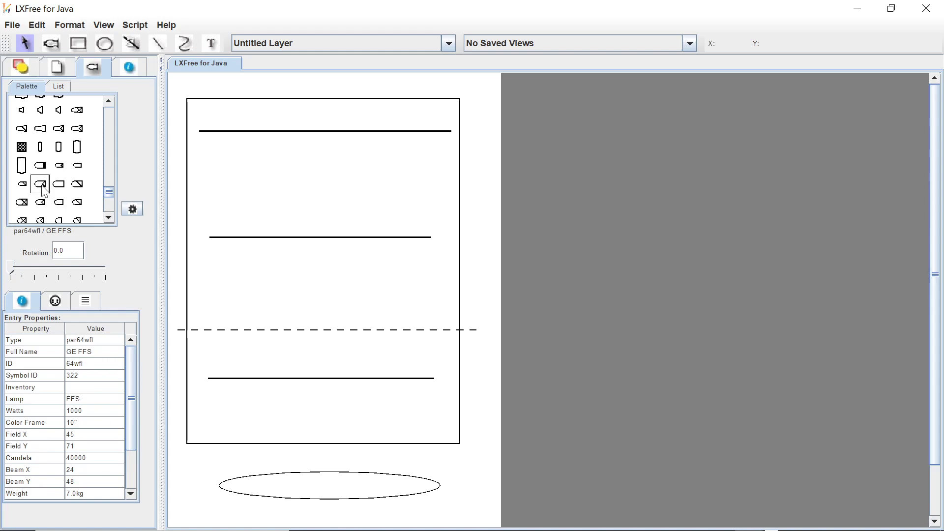
click(41, 113)
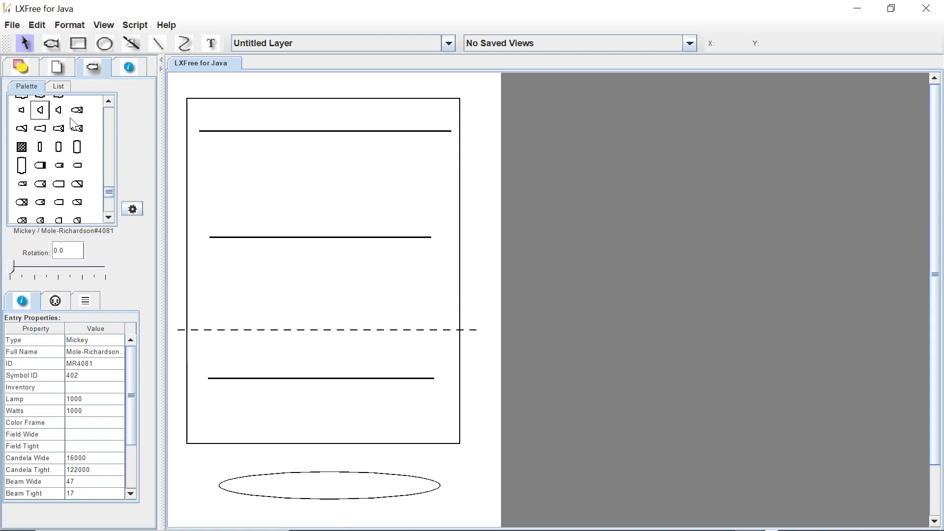
scroll(44, 153, up, 3)
click(79, 130)
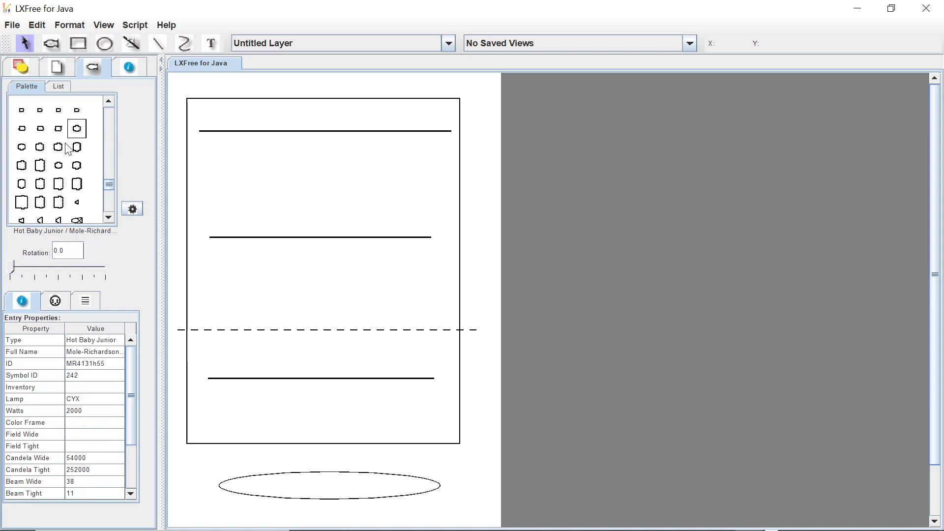
Load the Selecon key into the fixture palette.
drag(109, 185, 107, 209)
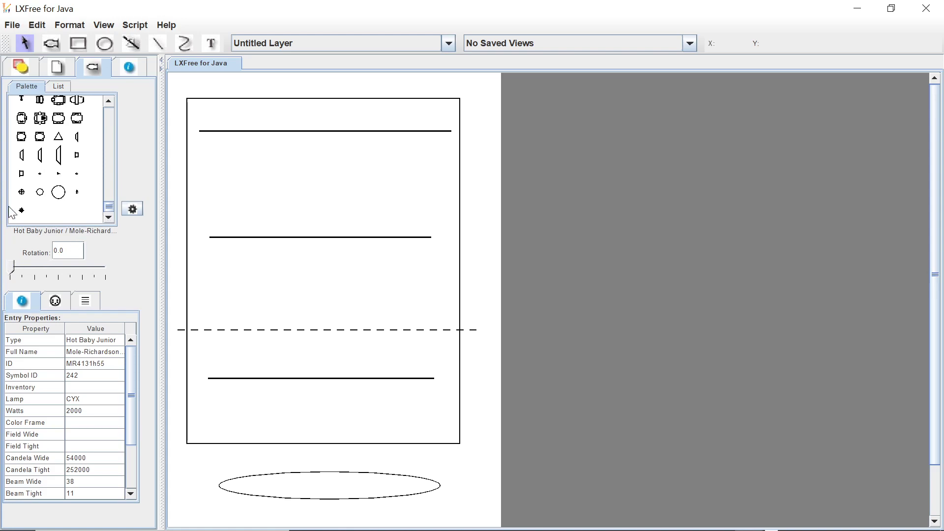
click(133, 209)
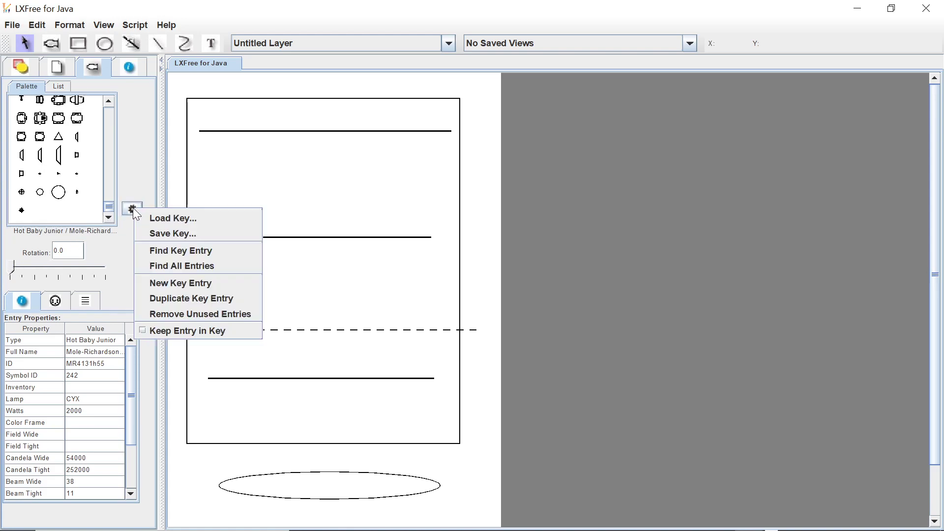
click(203, 218)
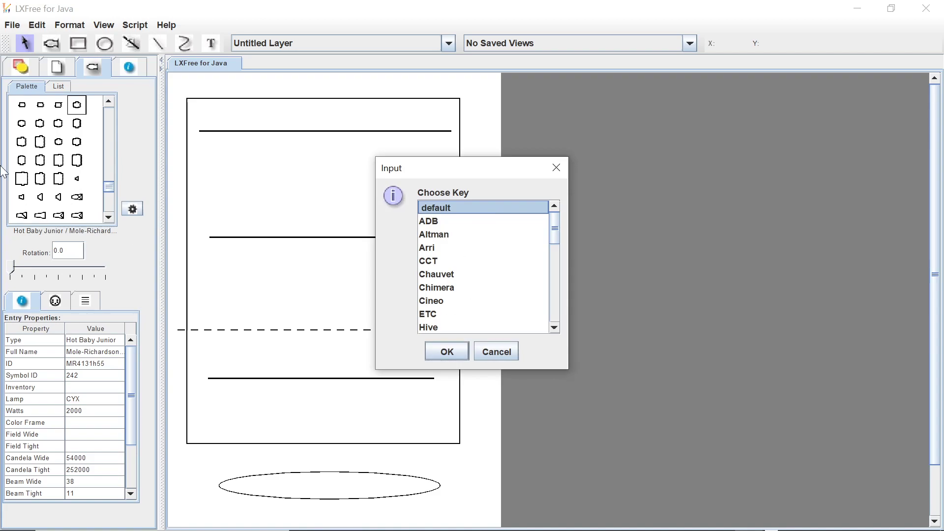
drag(552, 232, 555, 220)
drag(553, 231, 551, 332)
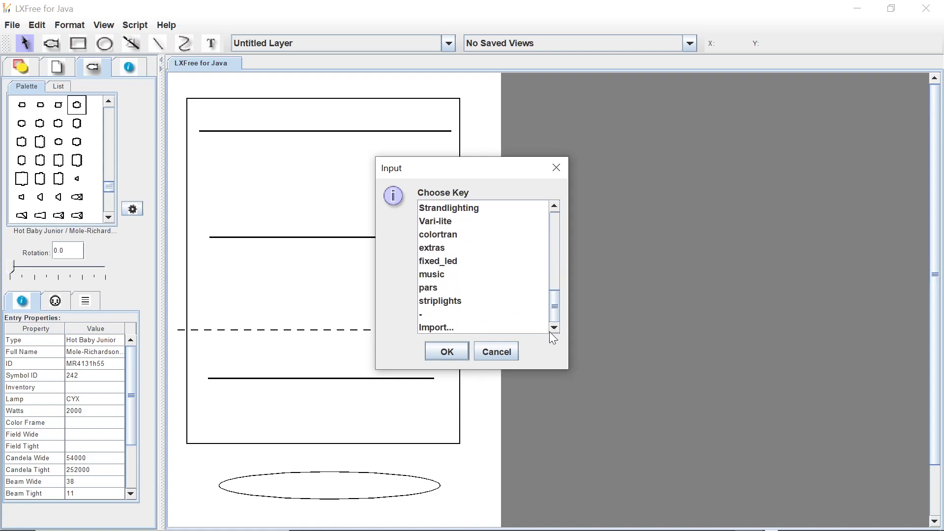
scroll(482, 265, up, 3)
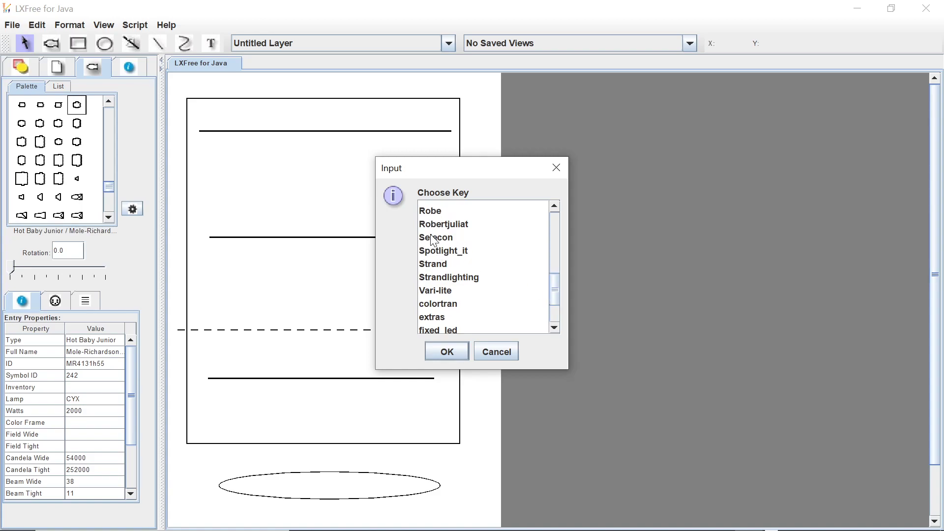
click(434, 237)
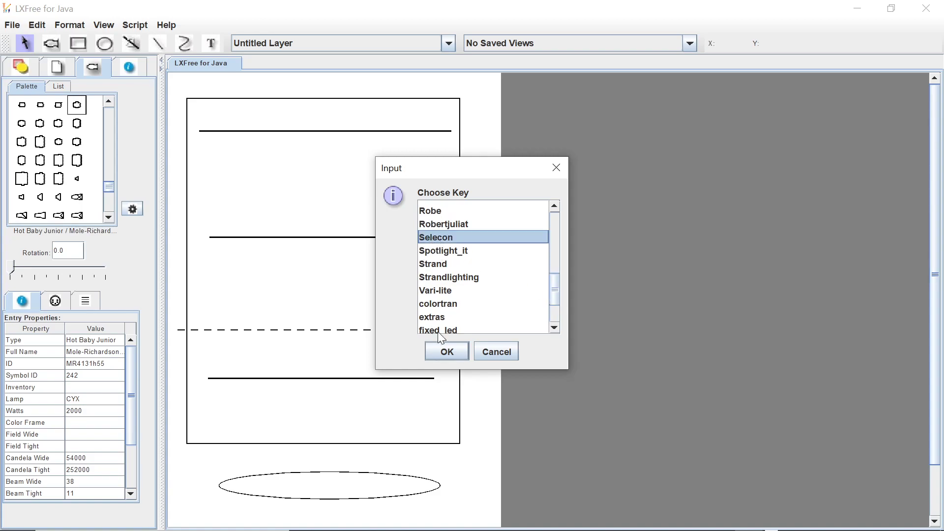
click(460, 350)
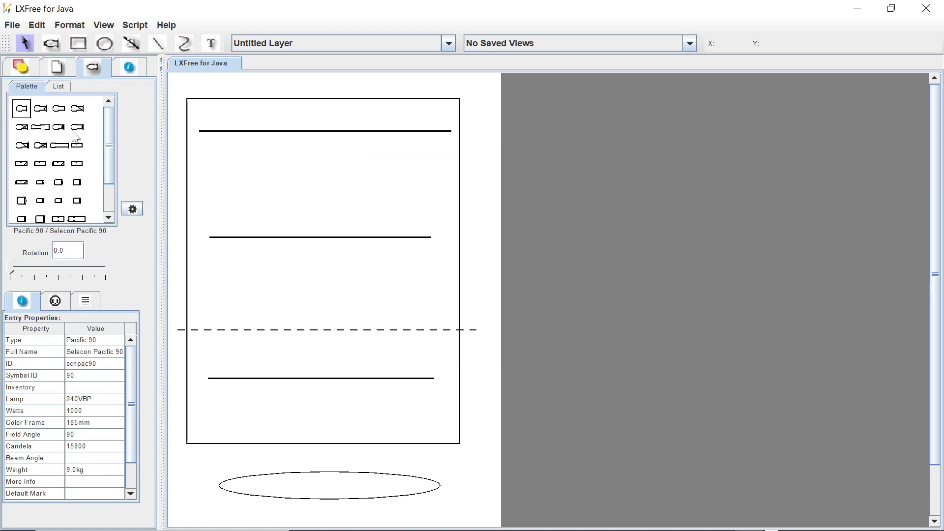
Go through the Selecon fixtures, including the Minifresnel and Arena PC, and choose the Acclaim Fres.
drag(105, 121, 107, 148)
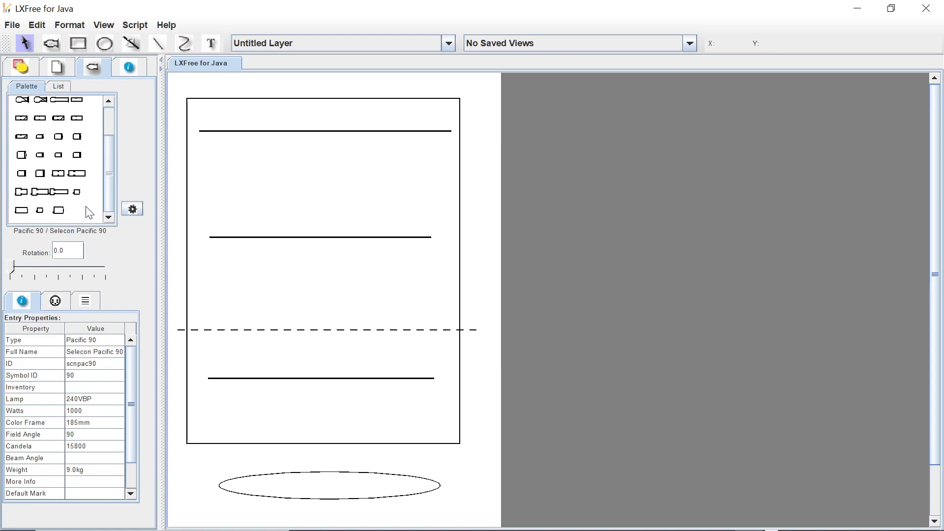
click(40, 211)
click(22, 211)
click(77, 193)
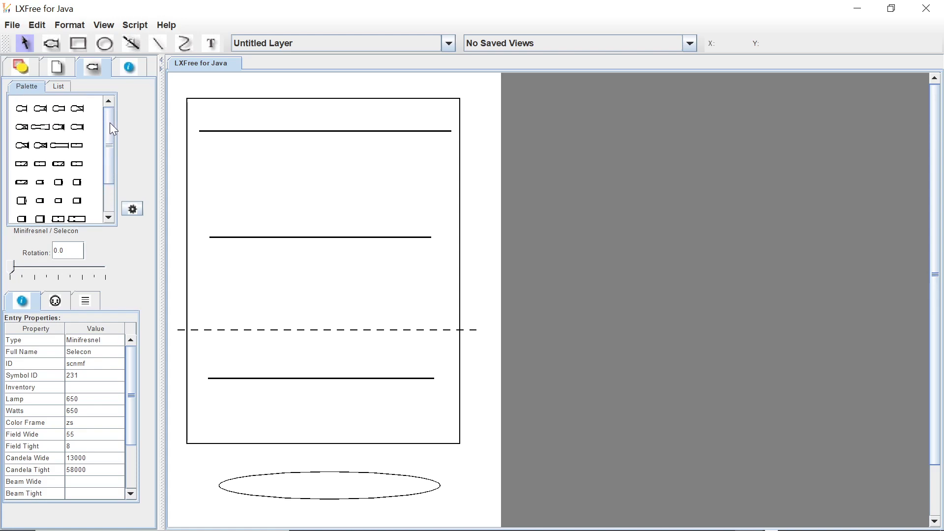
click(22, 156)
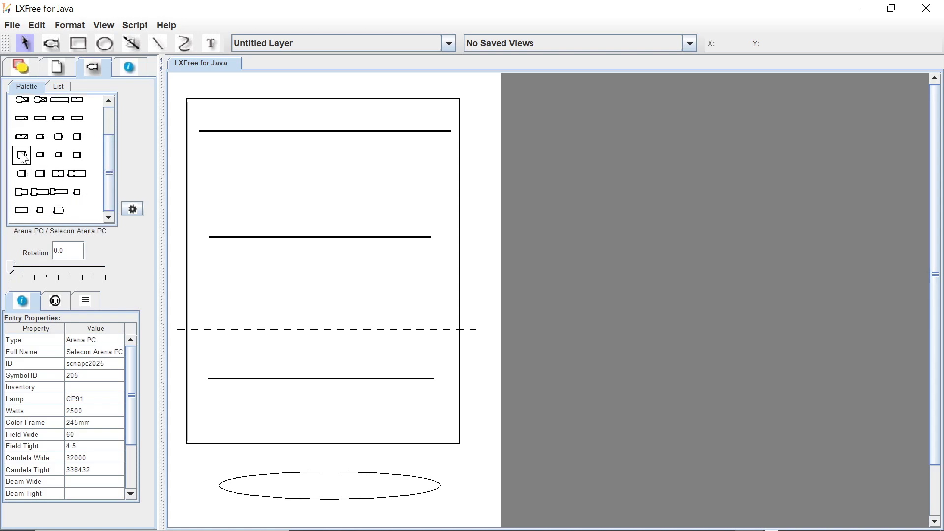
click(39, 154)
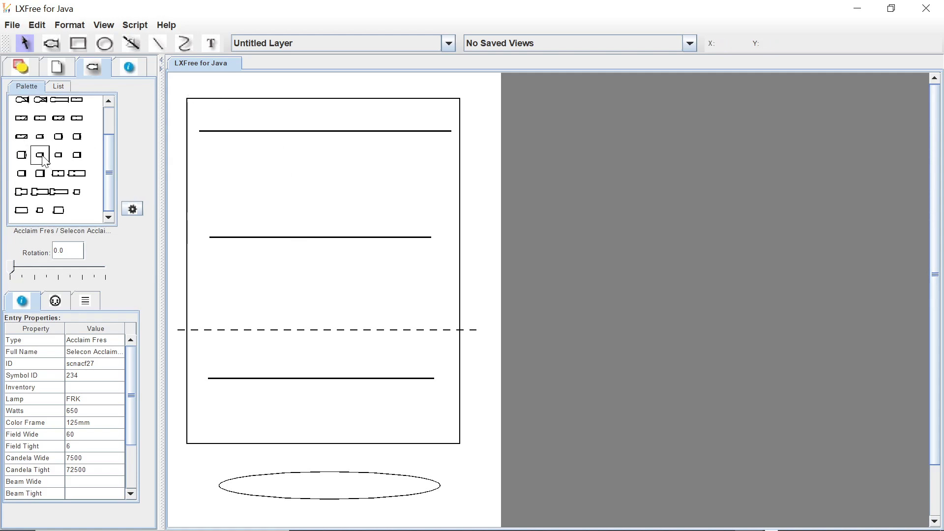
Place four Acclaim Fres fixtures on the uppermost hanging position, two near each end.
click(50, 43)
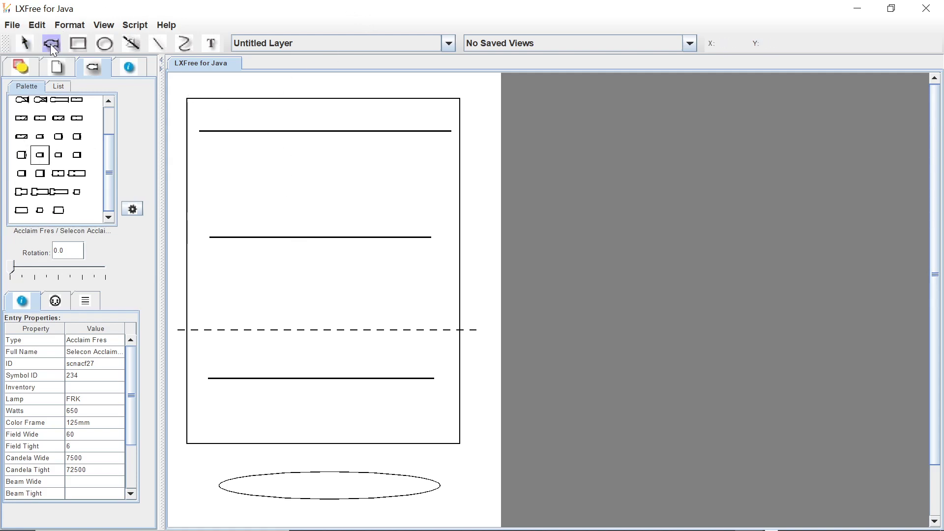
click(226, 131)
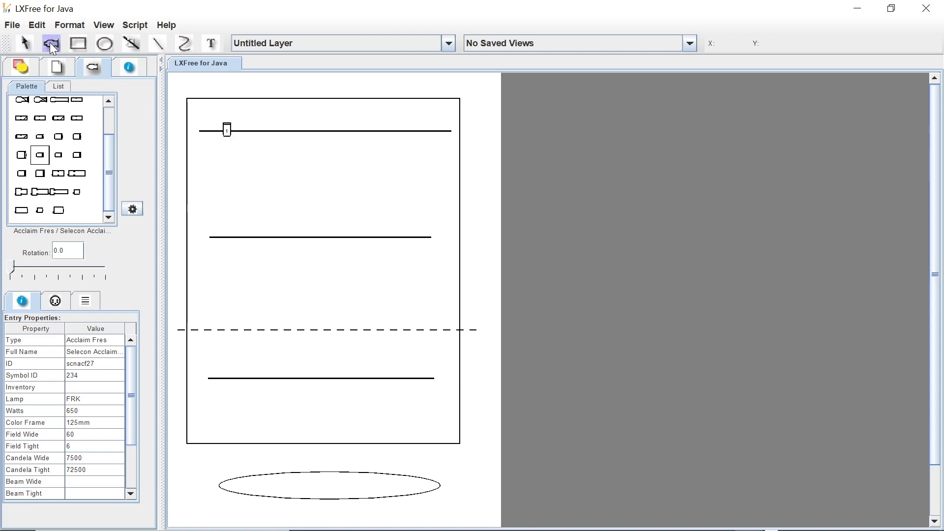
click(253, 131)
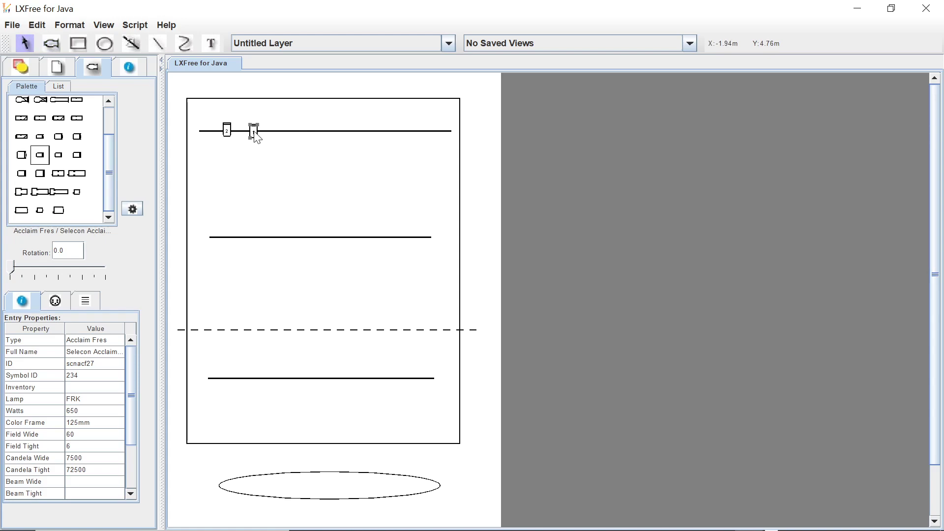
click(51, 43)
click(398, 131)
click(51, 44)
click(429, 131)
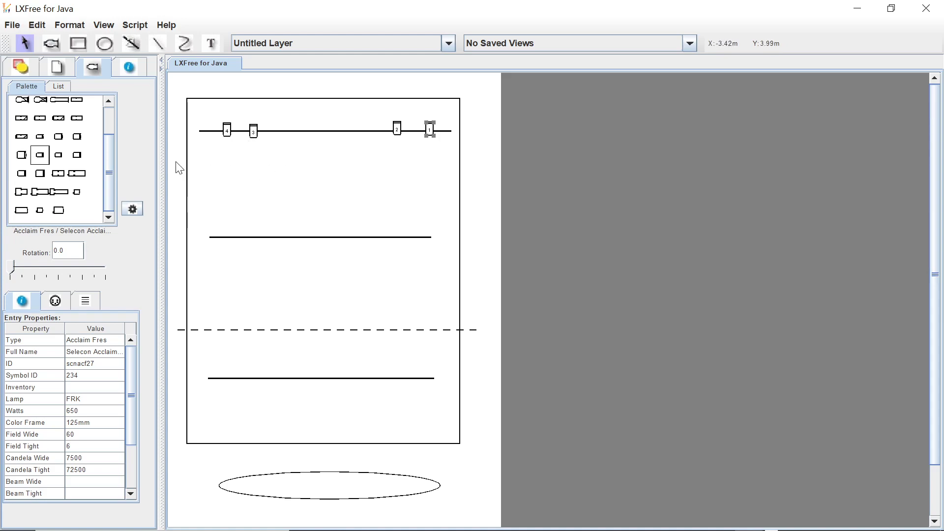
Load the ETC key, compare the Source Four PAR variants and choose the wide Source Four PAR EA W.
click(132, 208)
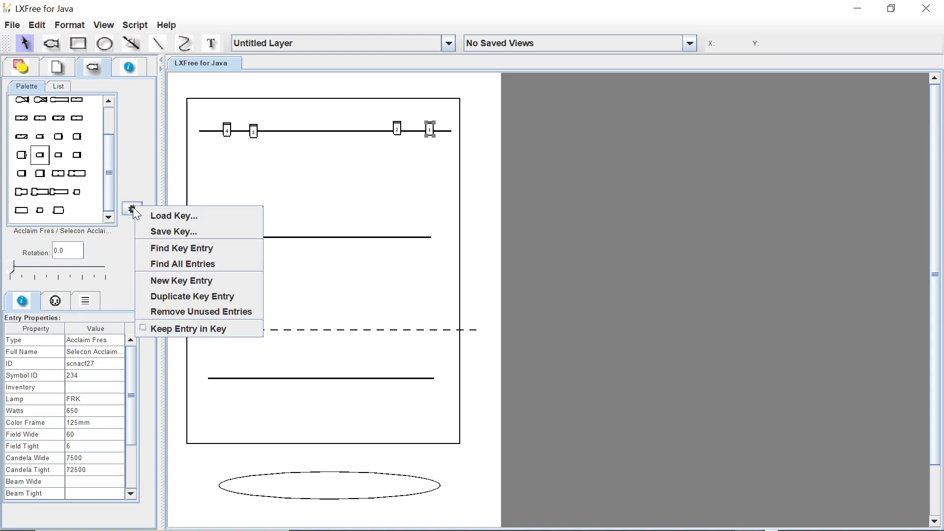
click(166, 217)
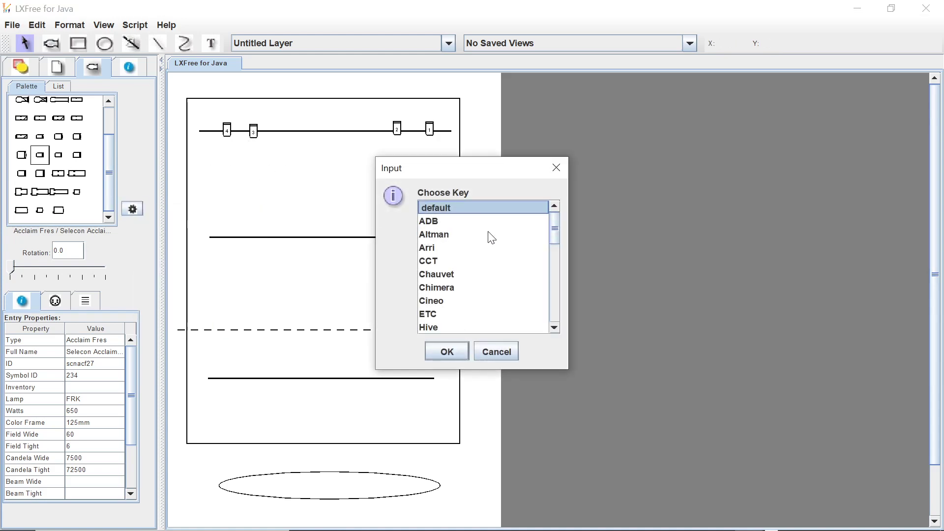
click(433, 317)
click(448, 353)
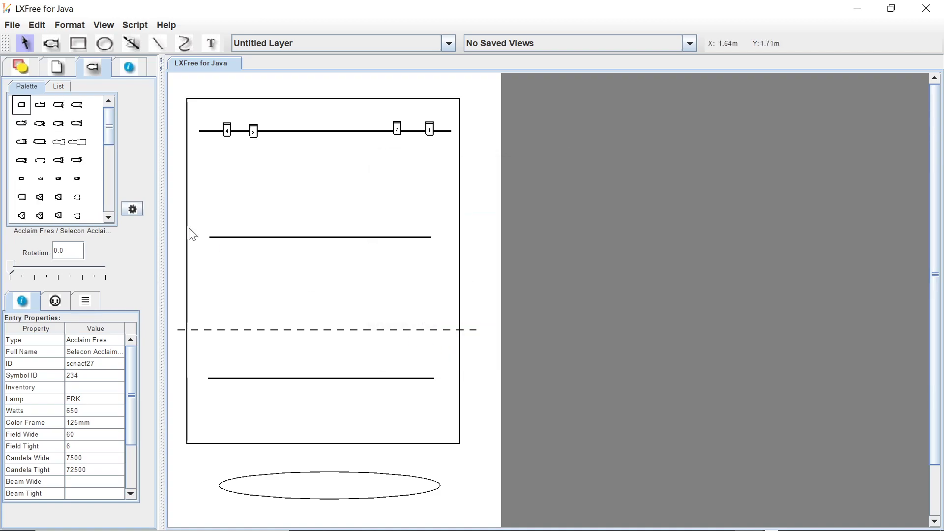
click(59, 197)
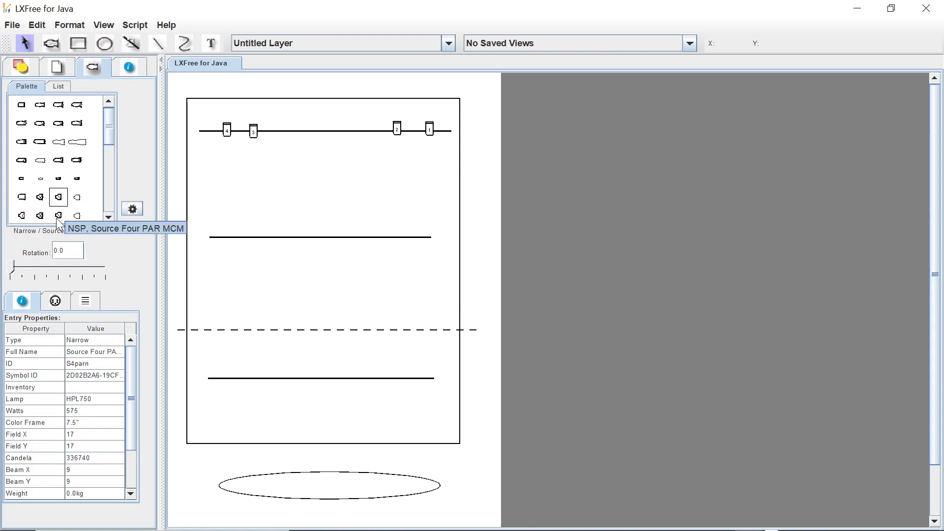
click(41, 198)
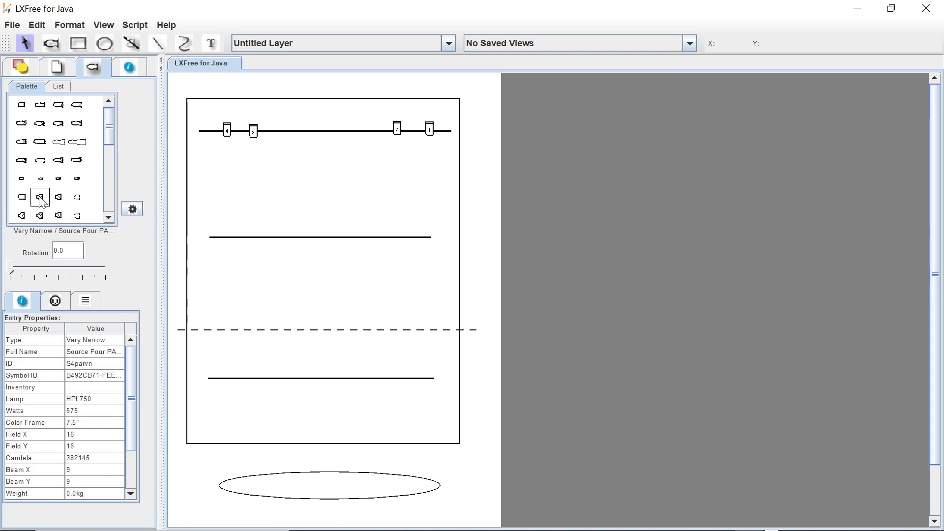
click(24, 219)
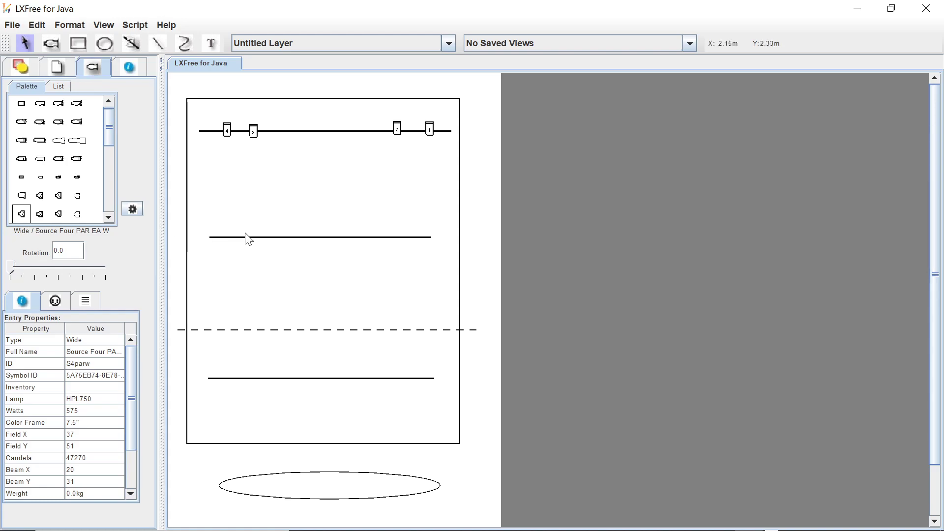
Place three wide Source Four PAR fixtures spread along the middle hanging position.
click(52, 43)
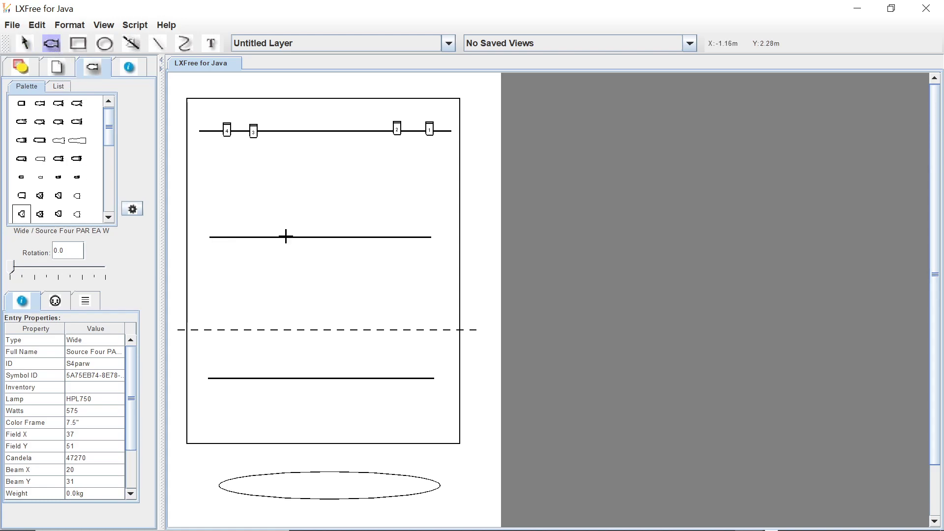
click(256, 237)
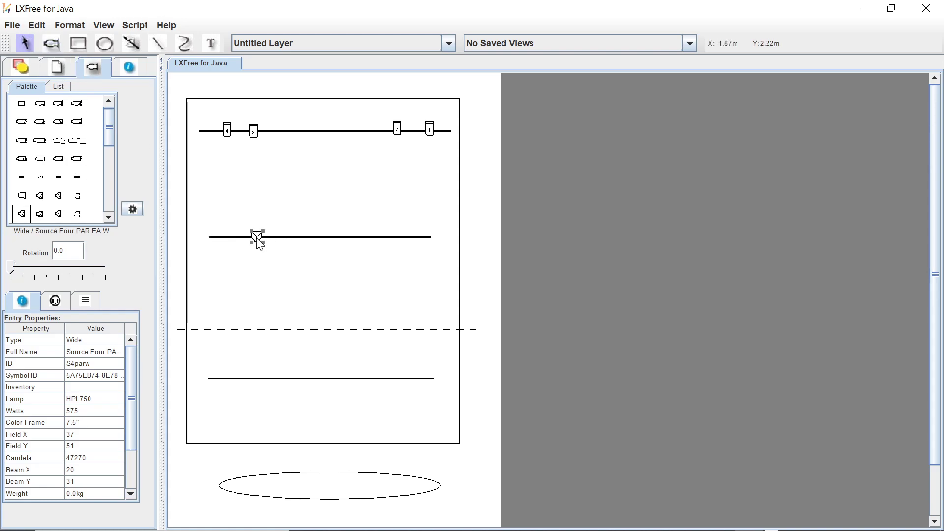
click(51, 44)
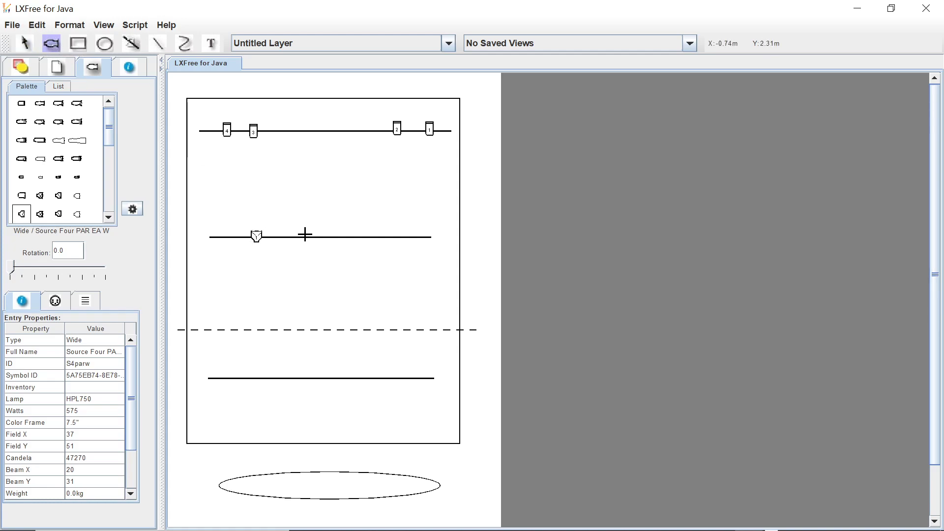
click(314, 237)
click(51, 43)
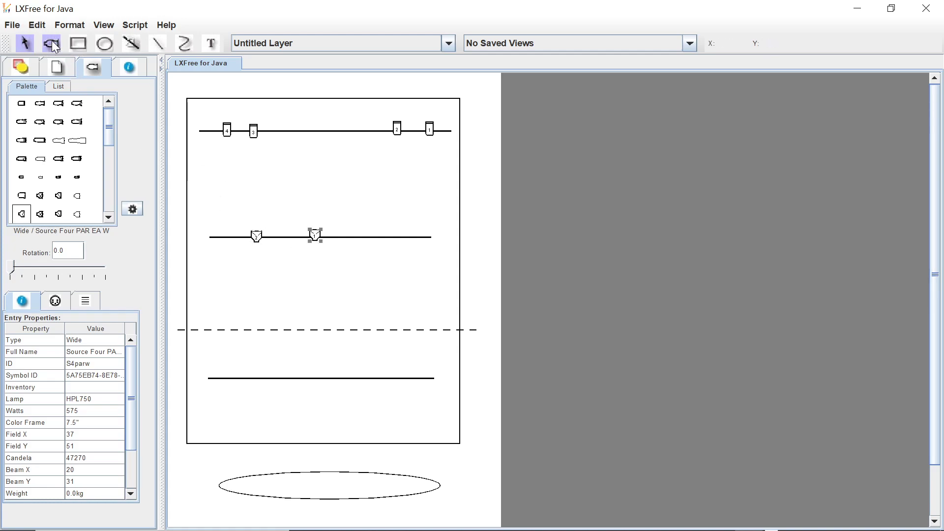
click(391, 237)
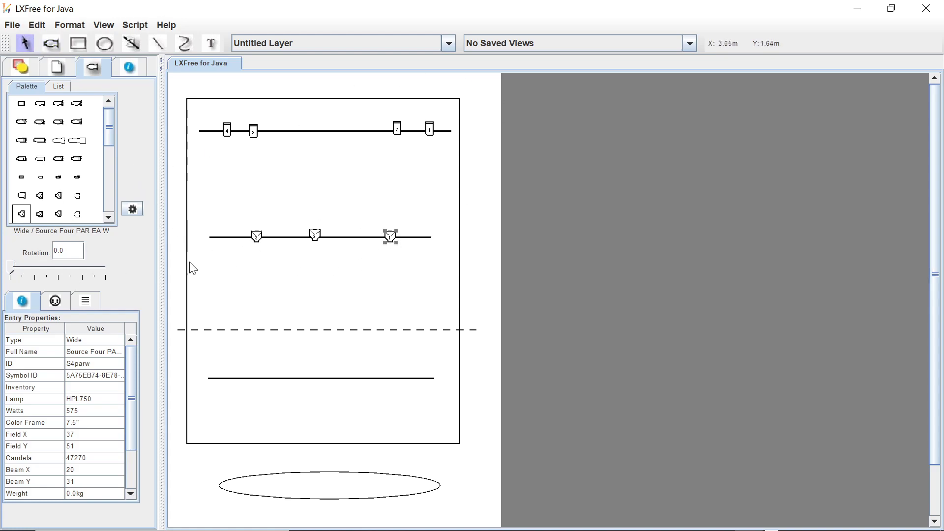
Rotate the rightmost Source Four PAR on the middle hanging position by half a turn.
click(48, 273)
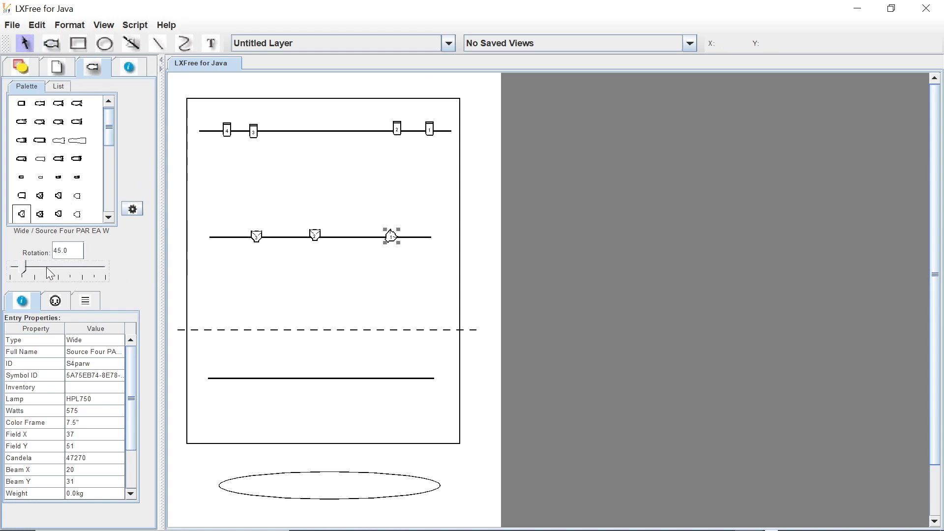
click(67, 275)
click(86, 276)
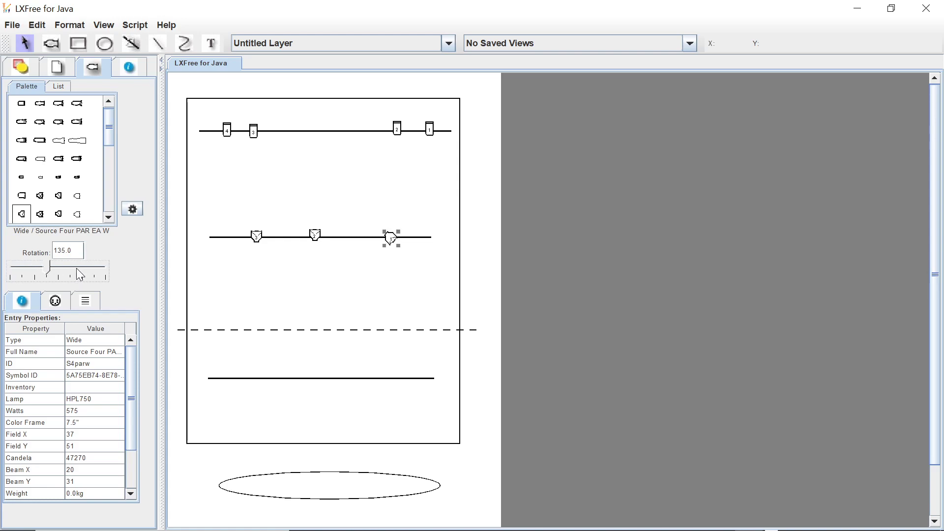
click(88, 274)
Rotate the centre and leftmost Source Four PARs on the middle hanging position by half a turn as well.
click(315, 236)
click(64, 275)
click(60, 273)
click(60, 273)
click(59, 273)
click(257, 237)
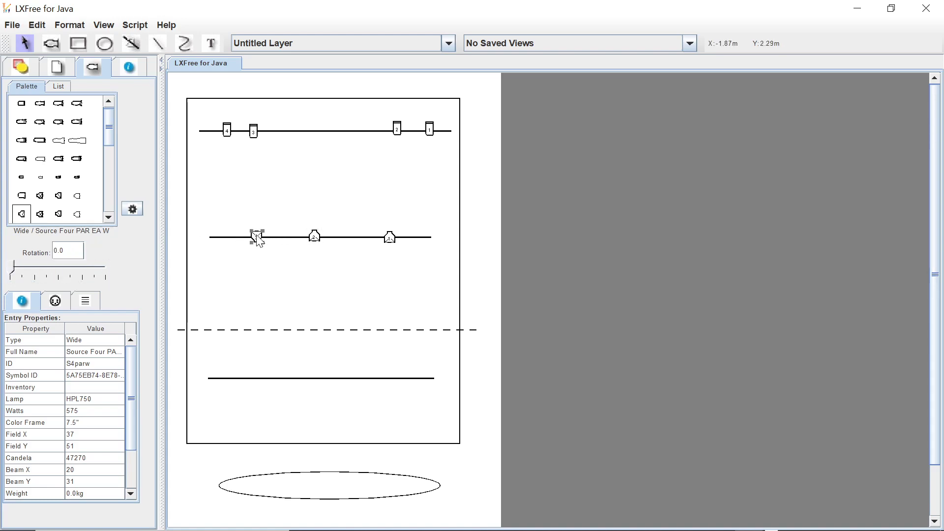
click(89, 274)
click(88, 274)
click(89, 273)
click(89, 274)
Select all four Acclaim Fres fixtures on the uppermost hanging position and rotate them together by half a turn.
click(225, 131)
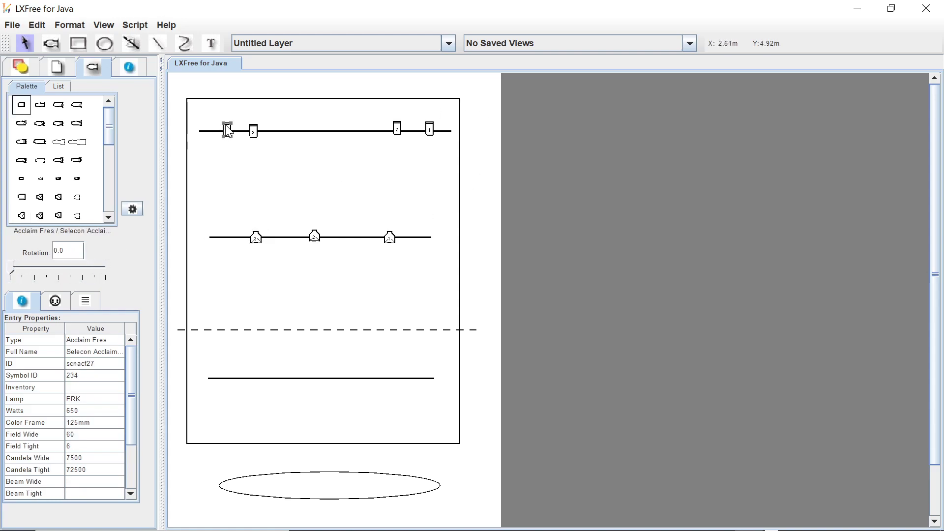
click(252, 131)
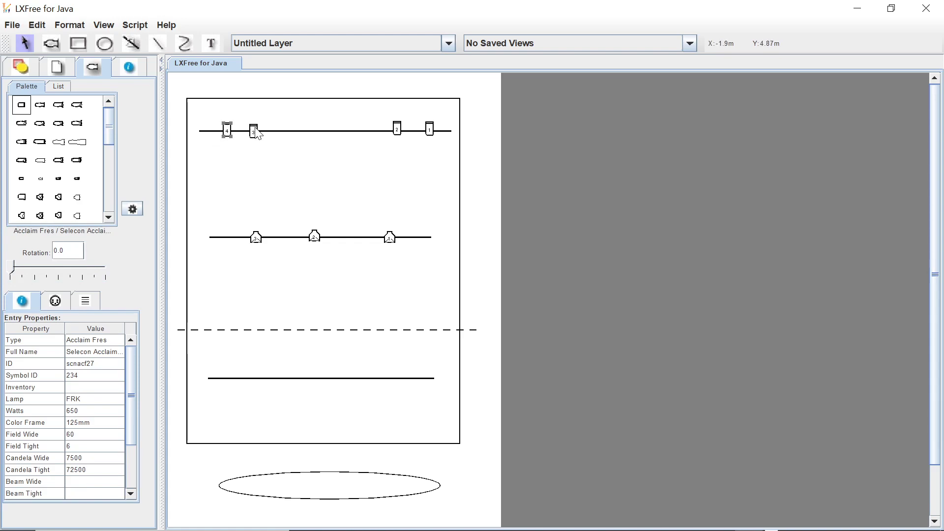
shift+click(397, 129)
click(67, 274)
click(69, 273)
click(68, 274)
click(72, 274)
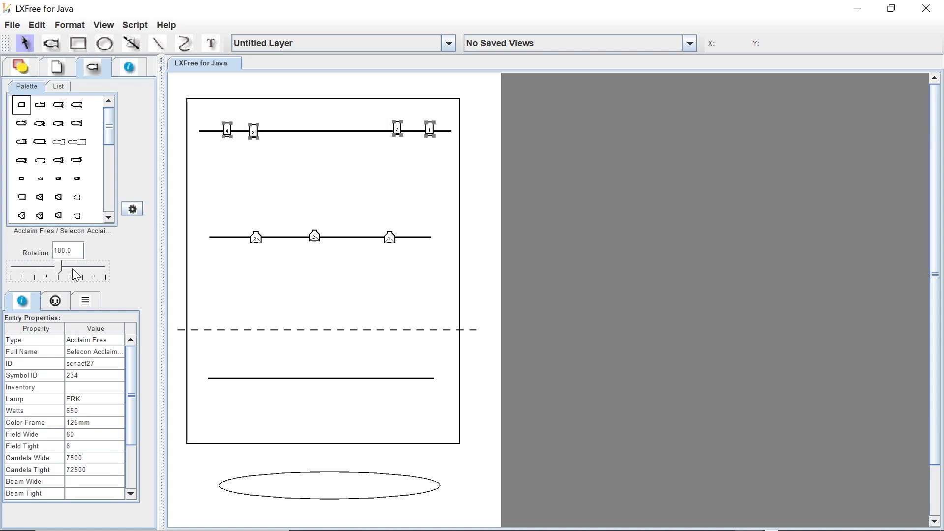
click(330, 182)
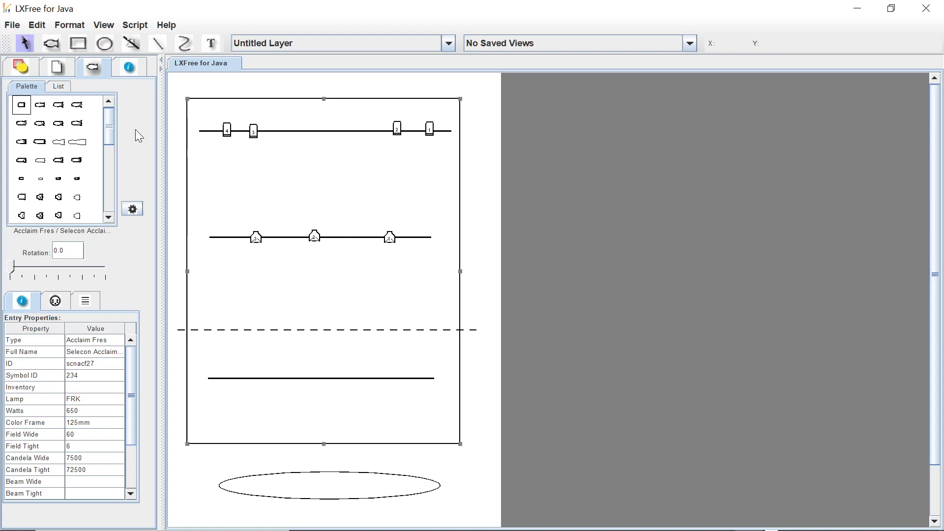
Set the colour of the leftmost Acclaim Fres to L119 and label it with the colour instead of its number.
click(105, 27)
mouse_move(154, 220)
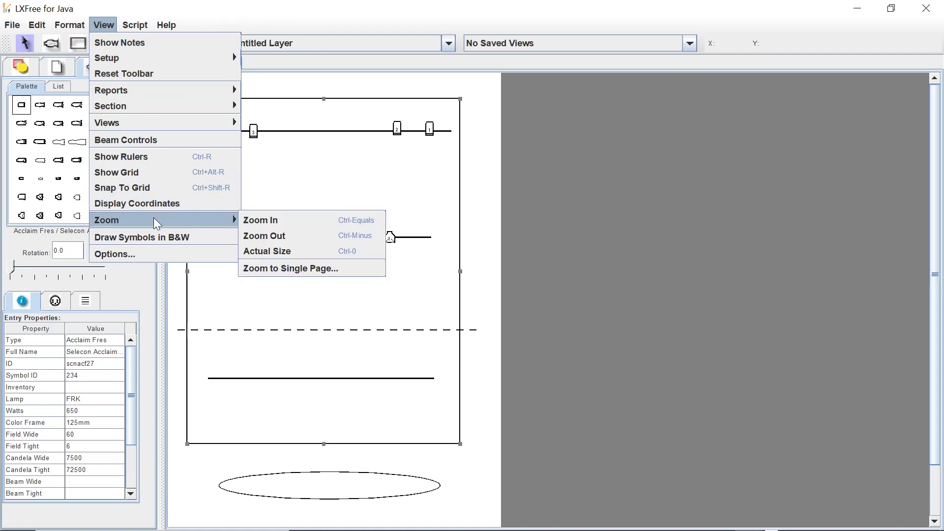
click(258, 222)
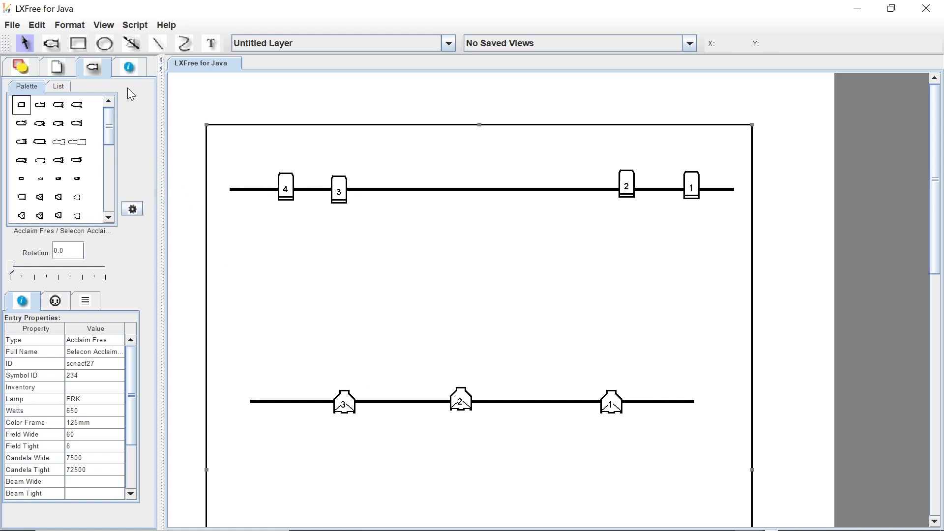
click(135, 68)
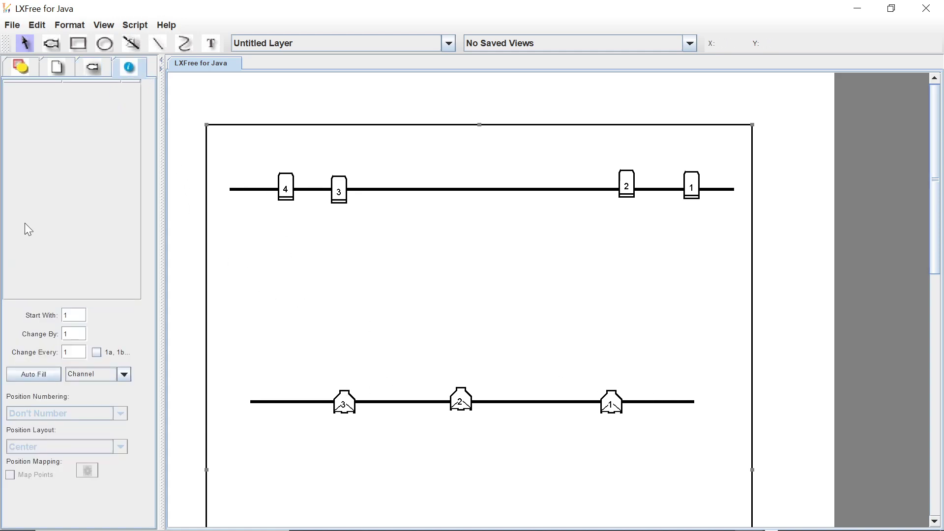
click(292, 183)
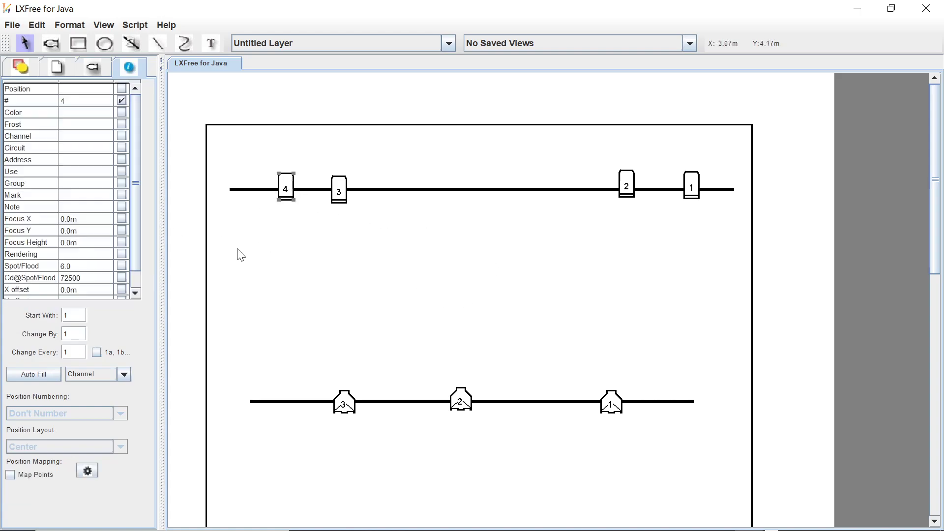
click(122, 101)
double_click(79, 113)
text(119)
key(Return)
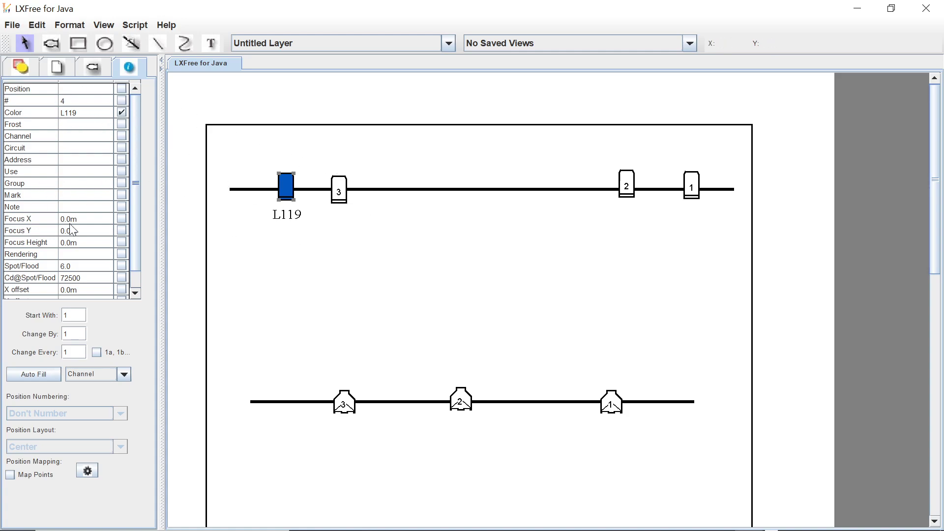
Assign channel 1 to the leftmost Acclaim Fres, show its channel label, and describe its use as the blue "Backwash SR".
double_click(70, 140)
click(122, 134)
double_click(82, 175)
text(Backwash SR B)
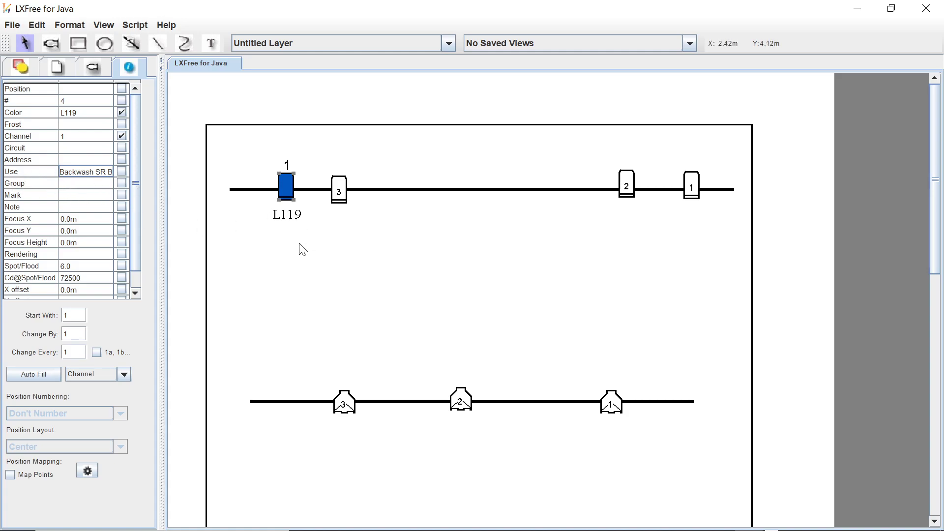
click(270, 249)
Set the rightmost Acclaim Fres to channel 2 and colour L119, showing these labels instead of its number.
click(693, 180)
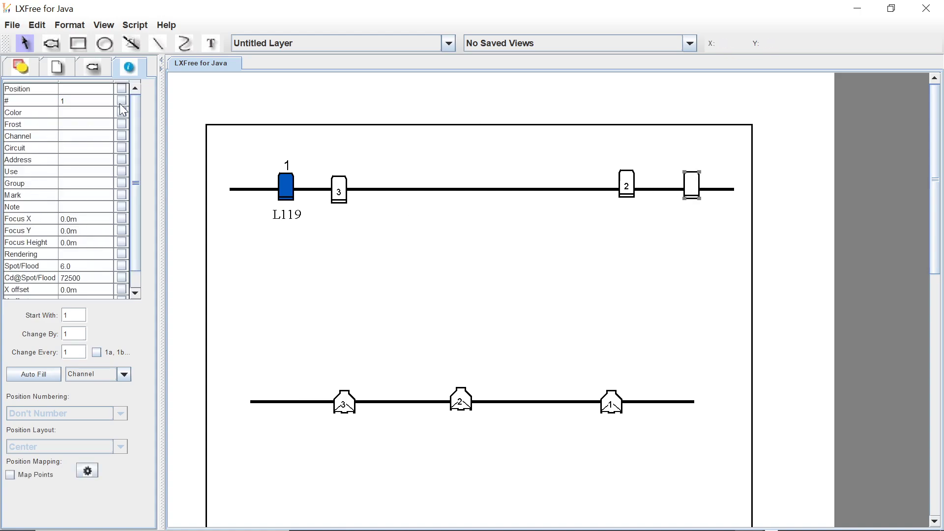
click(82, 137)
text(2)
key(Return)
click(121, 112)
click(99, 115)
text(2)
key(BackSpace)
text(119)
key(Return)
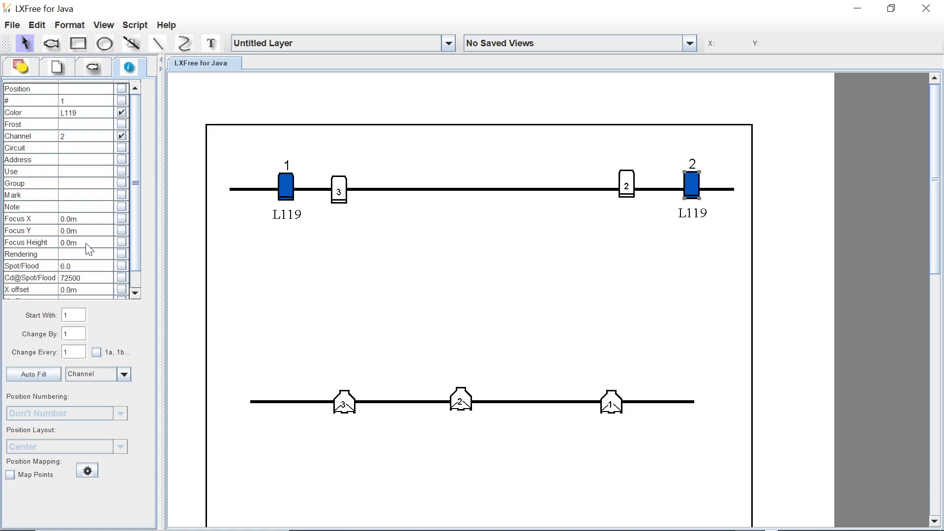
Describe the use of the channel 2 fixture as the blue "Backwash SL" and deselect the fixture.
click(82, 172)
text(Backwash SL Bl)
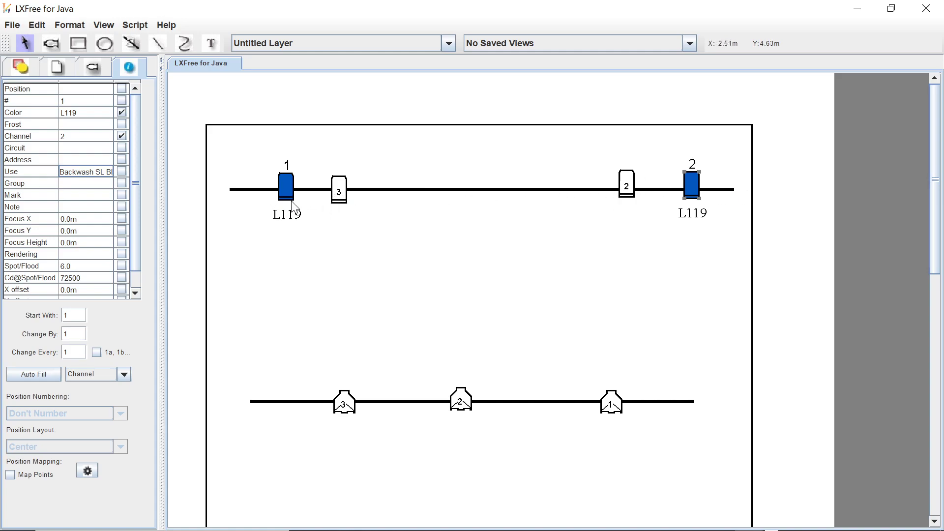
click(339, 240)
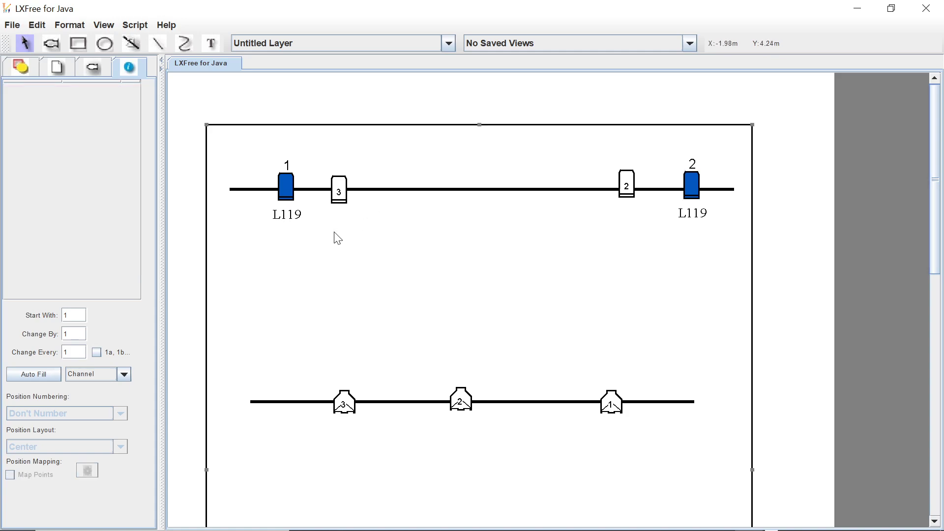
Set the second Acclaim Fres from the left to colour L106 Primary Red, showing the colour label instead of its number.
click(339, 189)
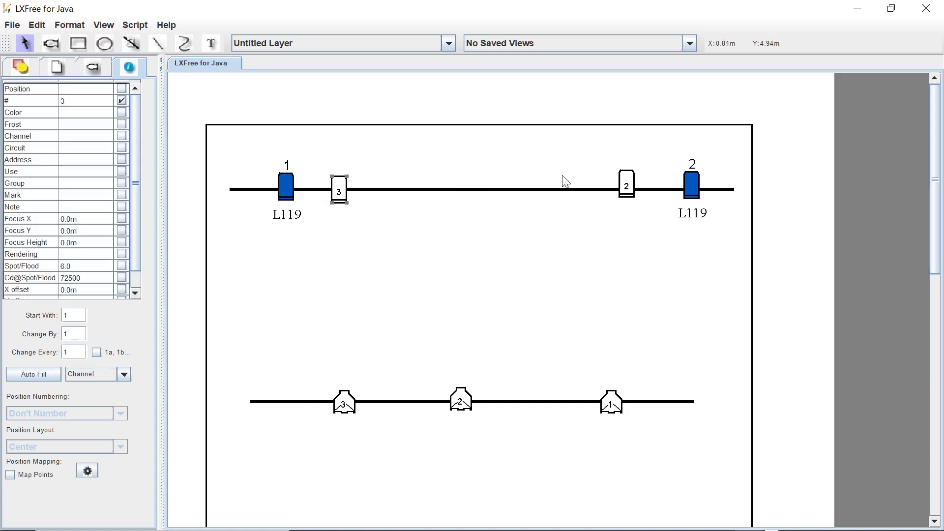
click(122, 101)
click(91, 113)
click(120, 116)
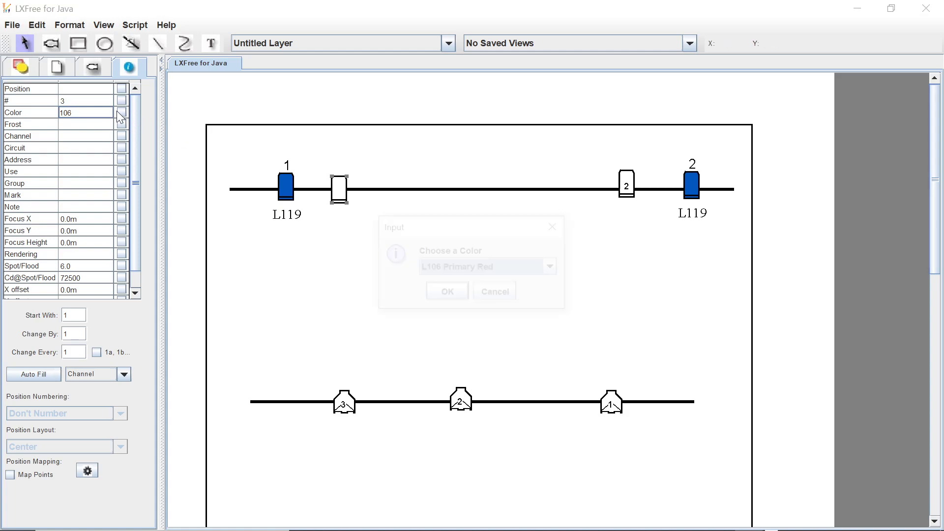
click(457, 297)
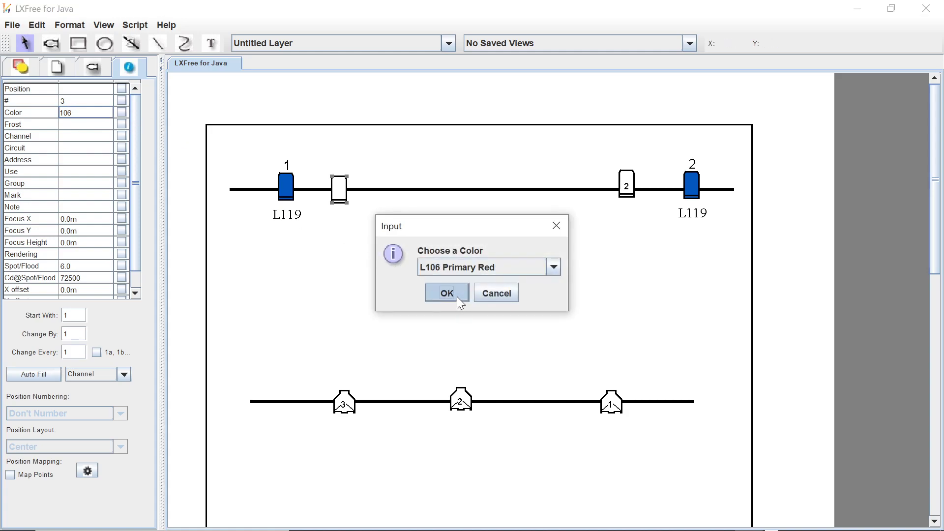
click(121, 113)
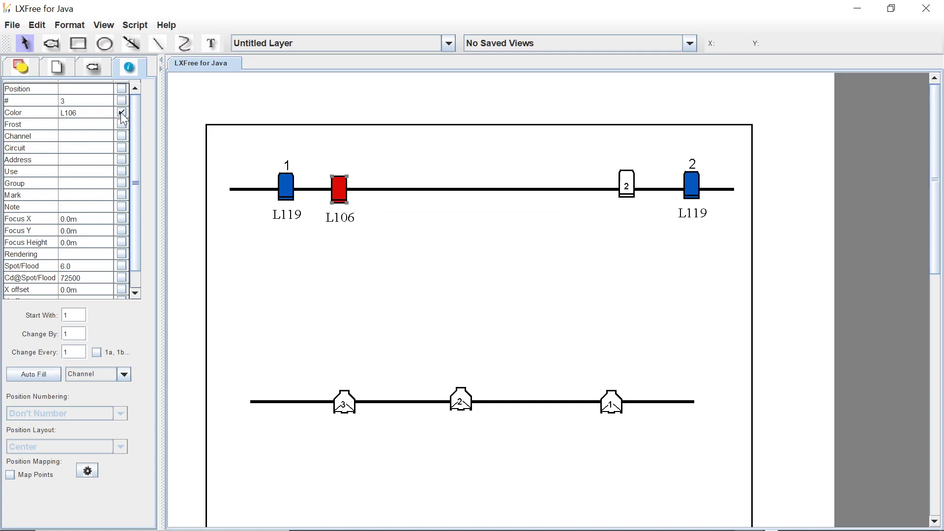
Assign channel 3 to the red fixture, show its channel label, and set its use to "Back red".
click(79, 137)
text(3)
key(Return)
click(121, 136)
double_click(84, 171)
text(Back red)
Hide the number of the remaining white Acclaim Fres on the uppermost hanging position and set its colour to L106 Primary Red.
click(632, 180)
click(122, 101)
click(81, 113)
click(122, 113)
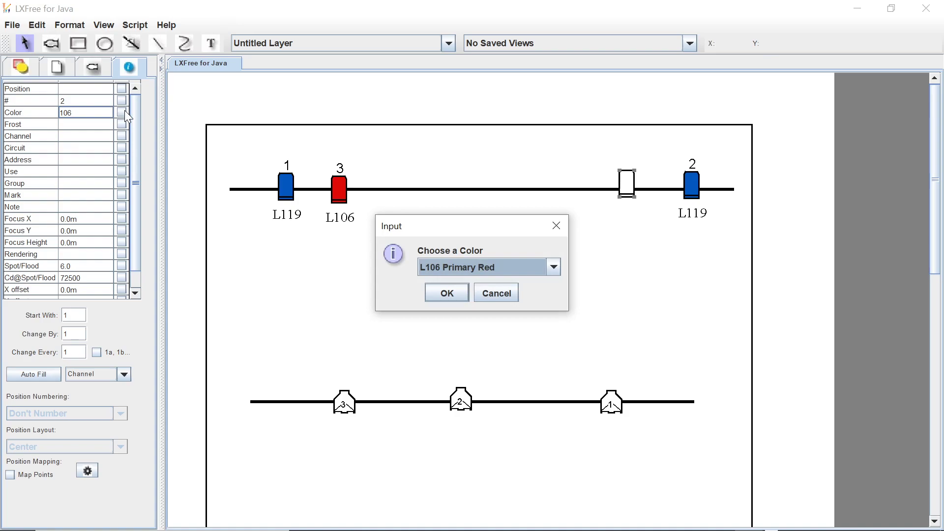
click(447, 293)
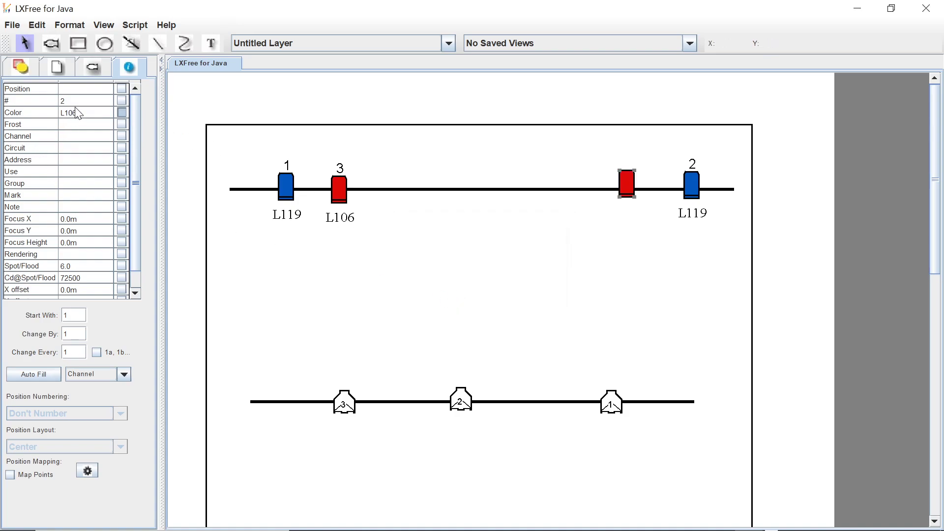
Assign channel 4 to the same fixture, show its channel and colour labels, and set its use to "back red".
click(86, 137)
text(4)
key(Return)
click(79, 172)
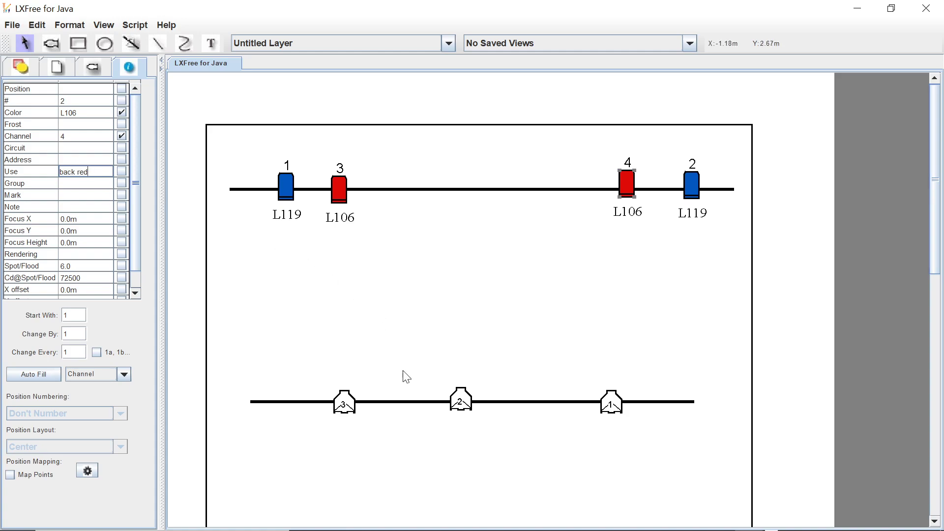
click(333, 316)
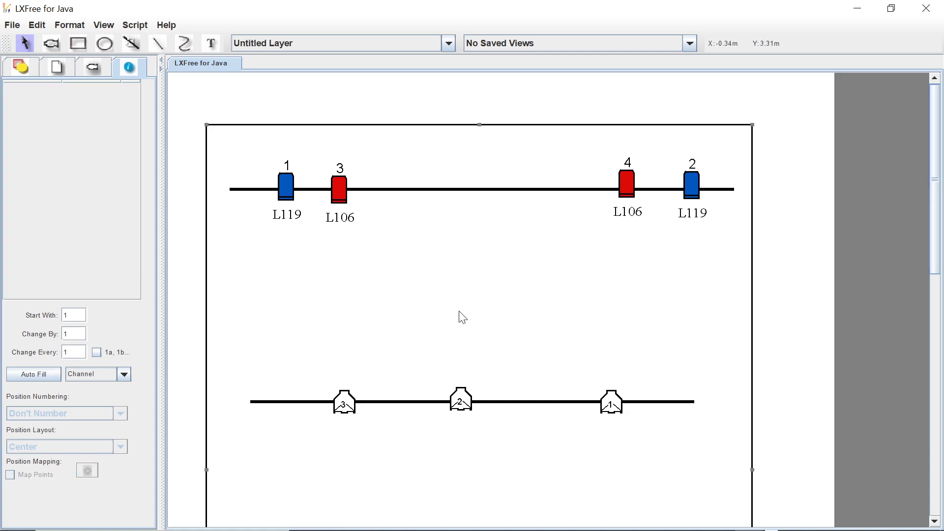
click(346, 401)
click(466, 399)
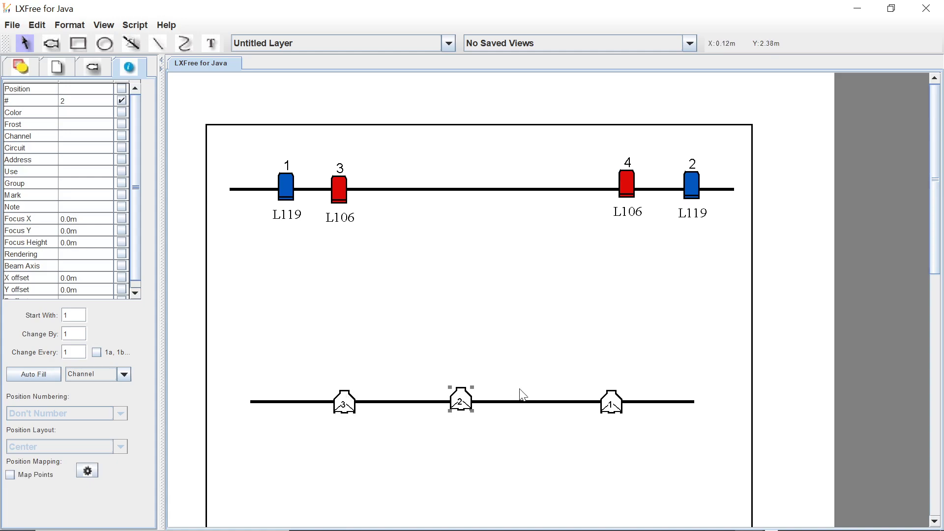
click(607, 399)
click(342, 407)
click(398, 343)
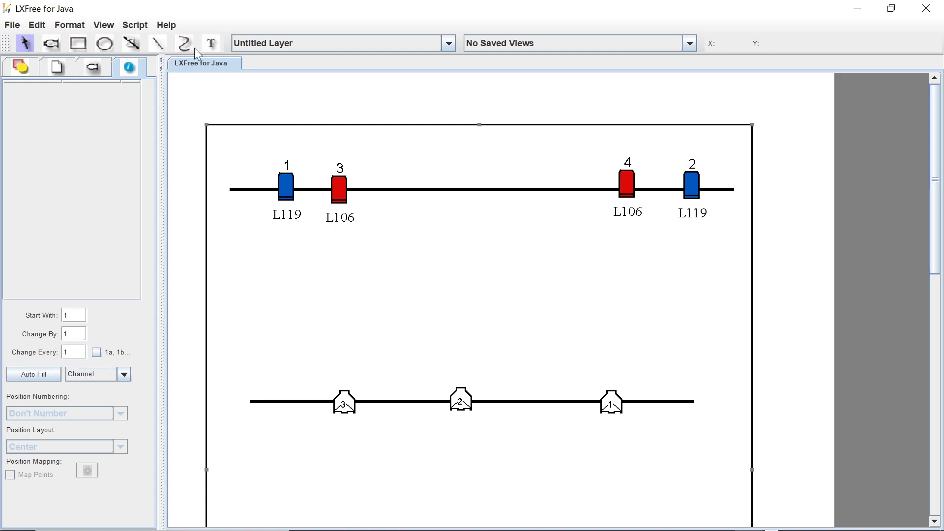
drag(310, 8, 281, 49)
click(448, 40)
Create a ChannelSummary report of the lighting plan.
click(70, 25)
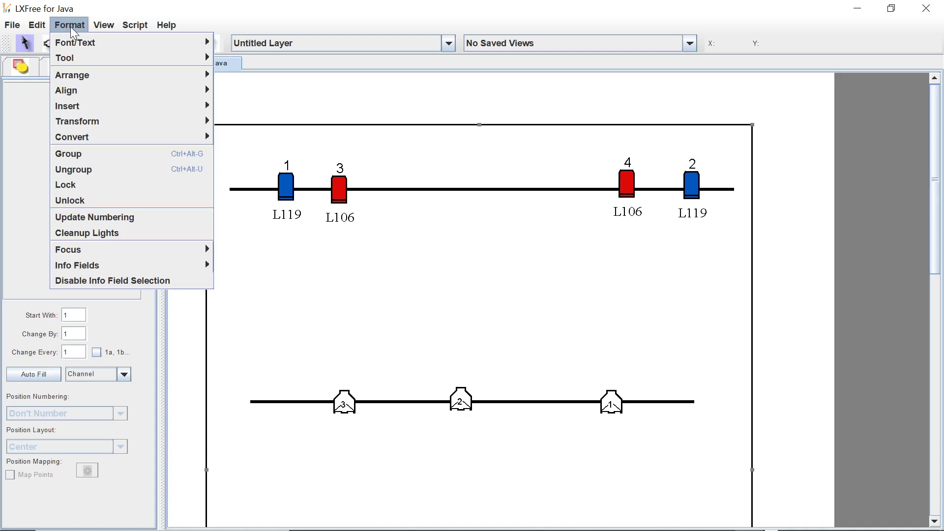
mouse_move(110, 26)
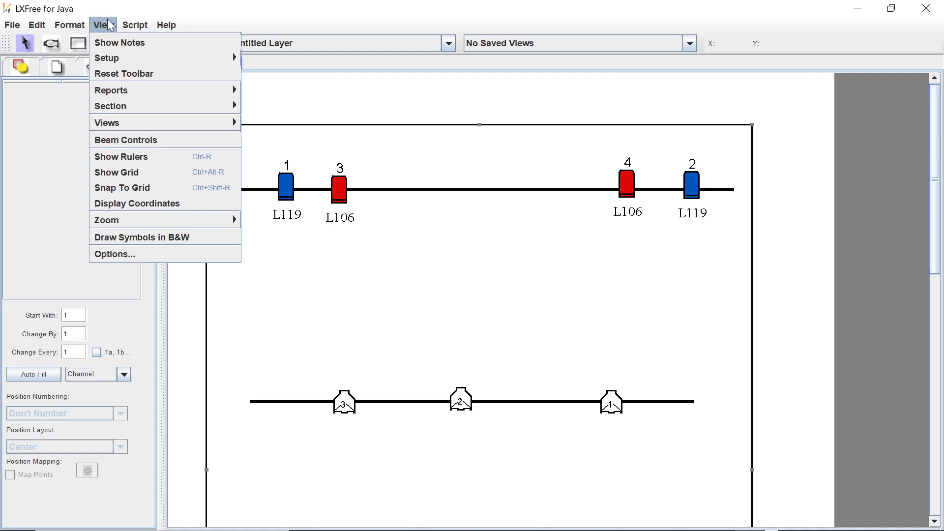
mouse_move(155, 91)
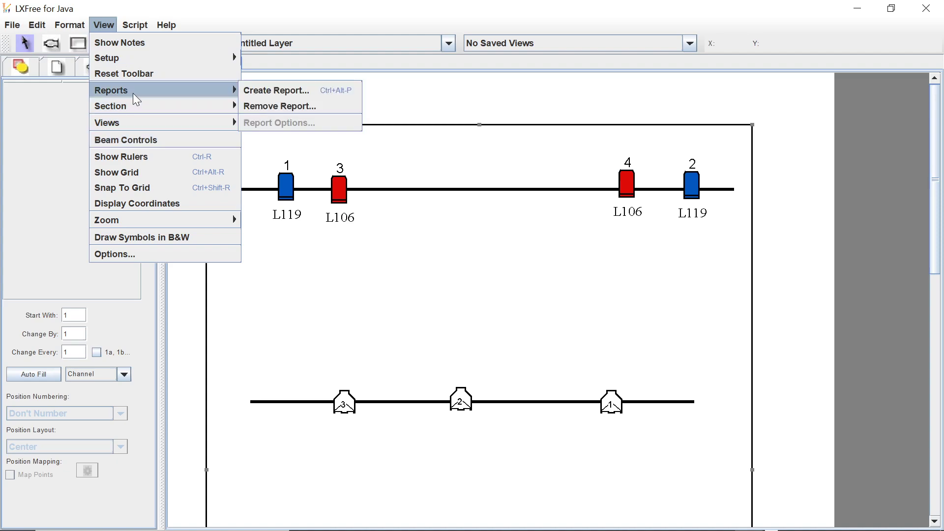
click(270, 90)
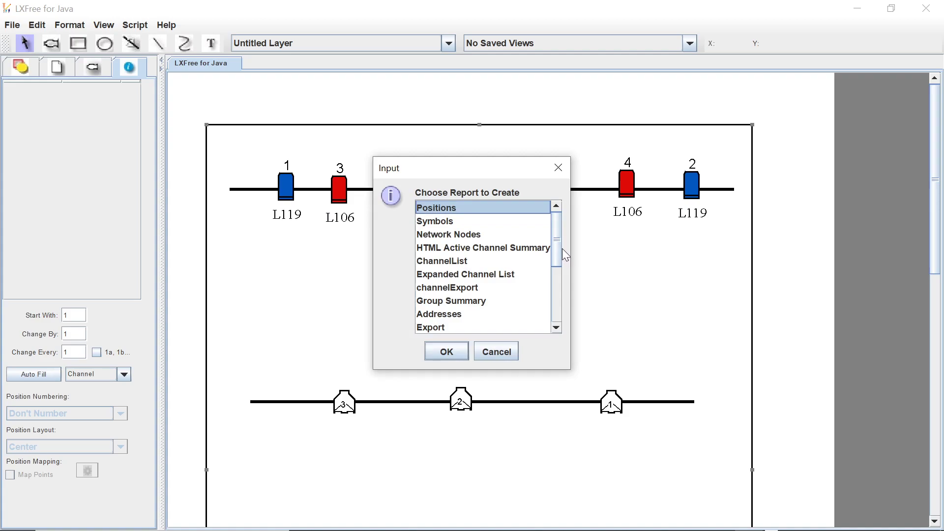
drag(556, 241, 556, 245)
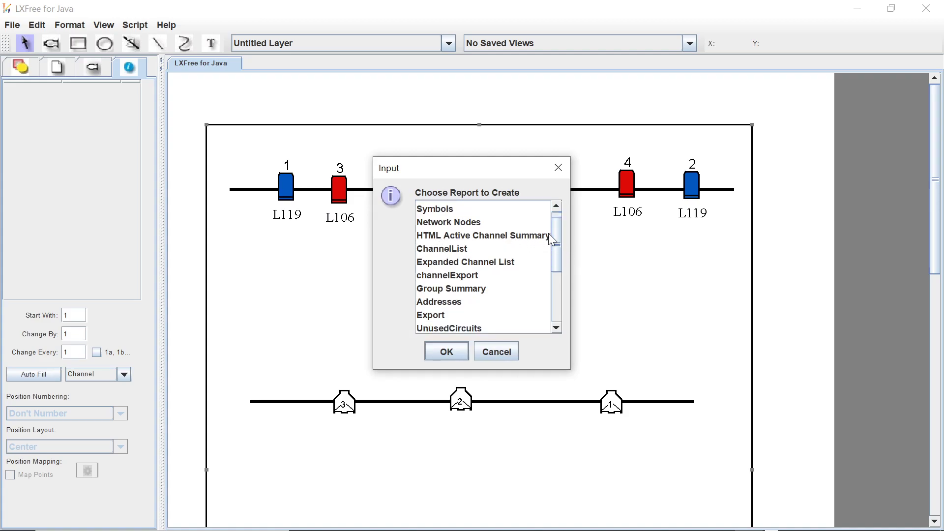
drag(557, 243, 551, 313)
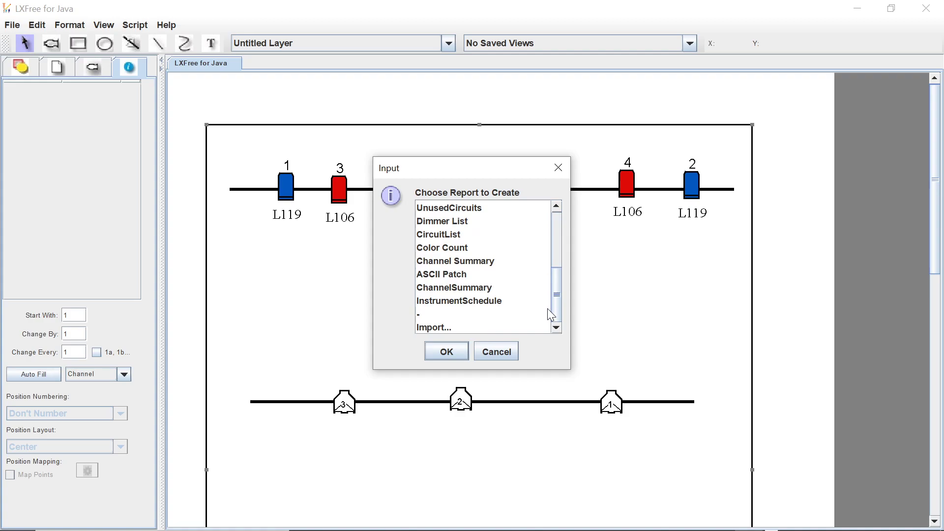
click(475, 288)
click(446, 352)
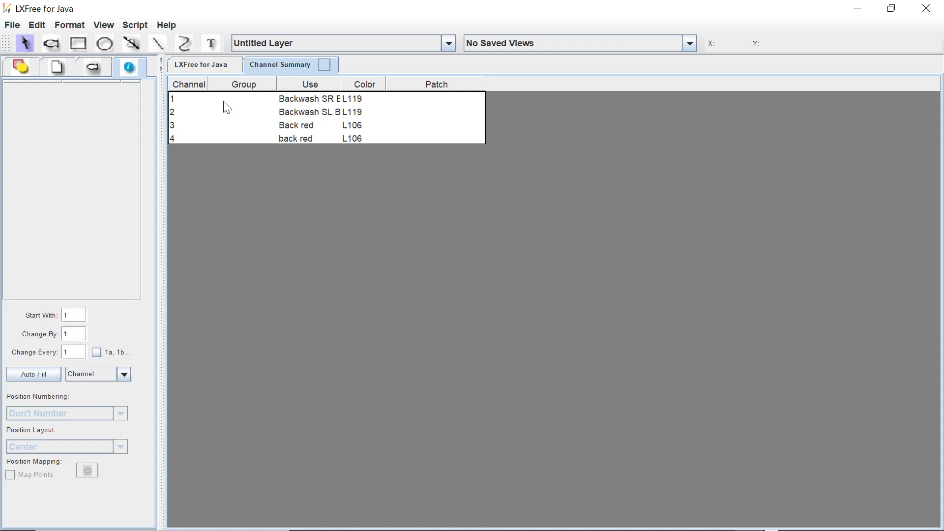
Load the ChannelList report from the library and create it for the plan.
click(103, 31)
mouse_move(163, 90)
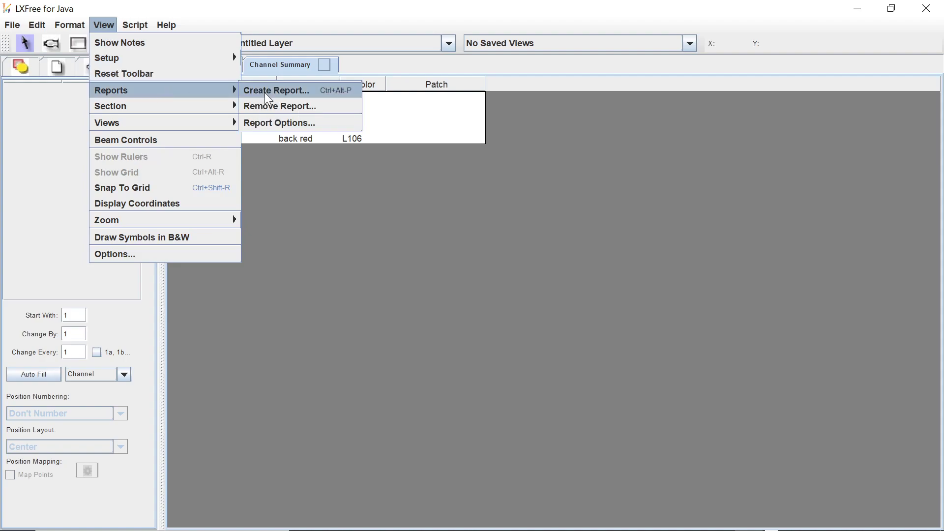
click(270, 92)
click(558, 269)
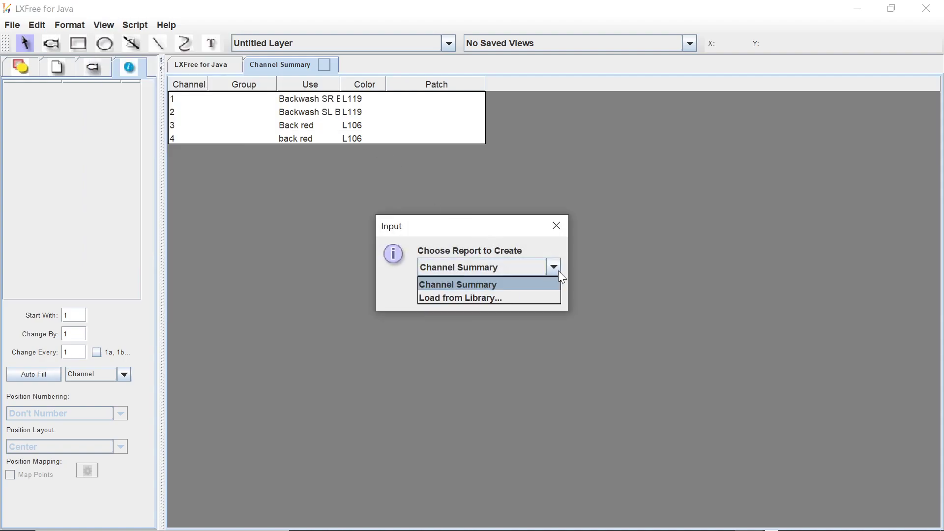
click(486, 295)
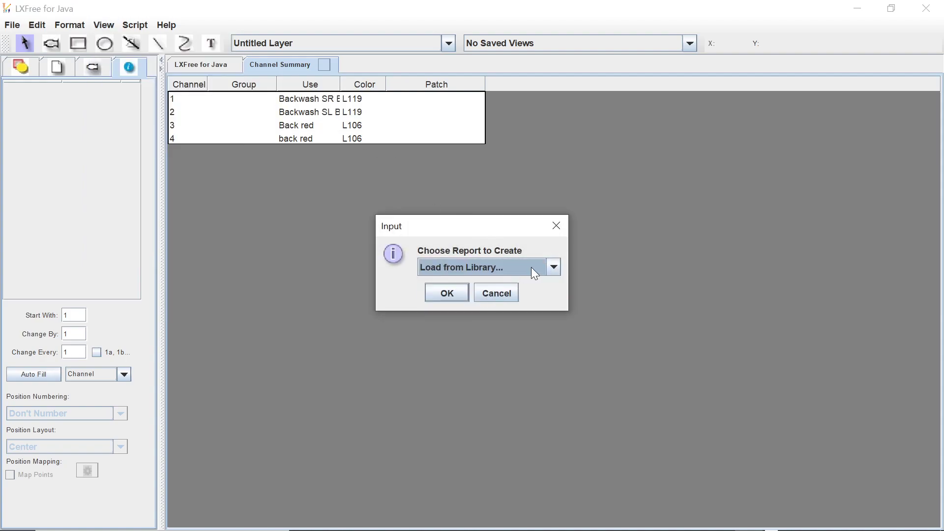
click(458, 293)
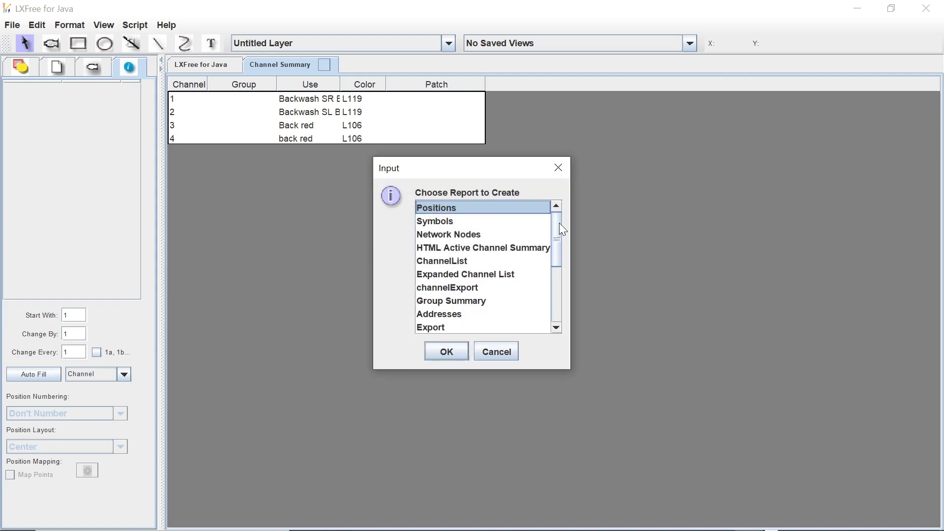
drag(557, 231, 555, 219)
click(441, 262)
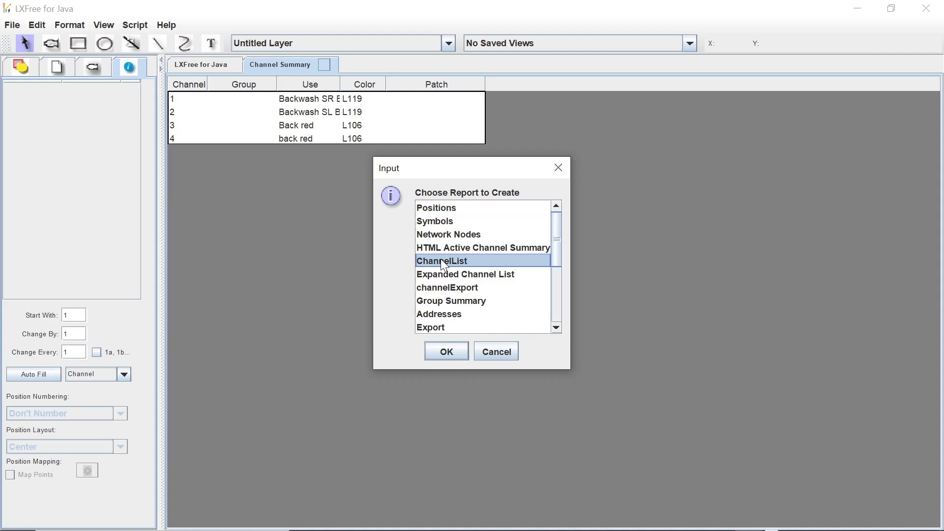
click(452, 351)
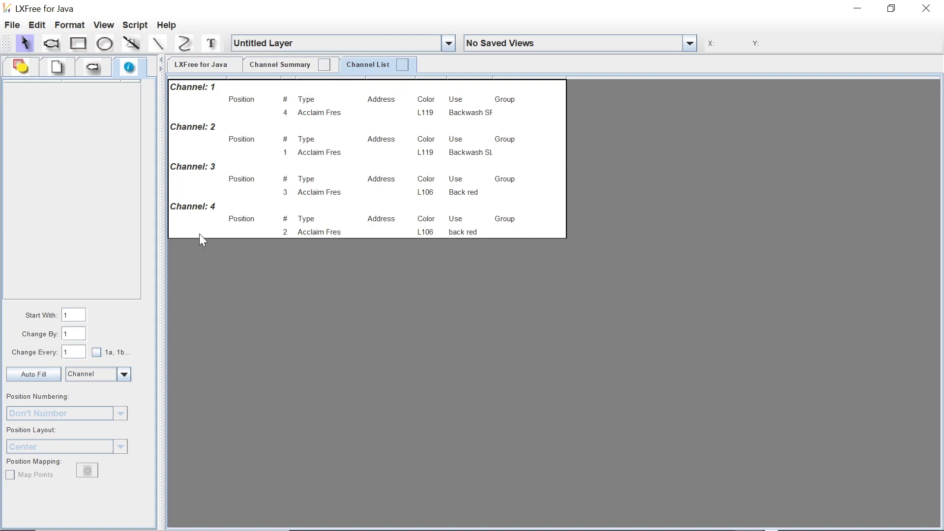
click(24, 68)
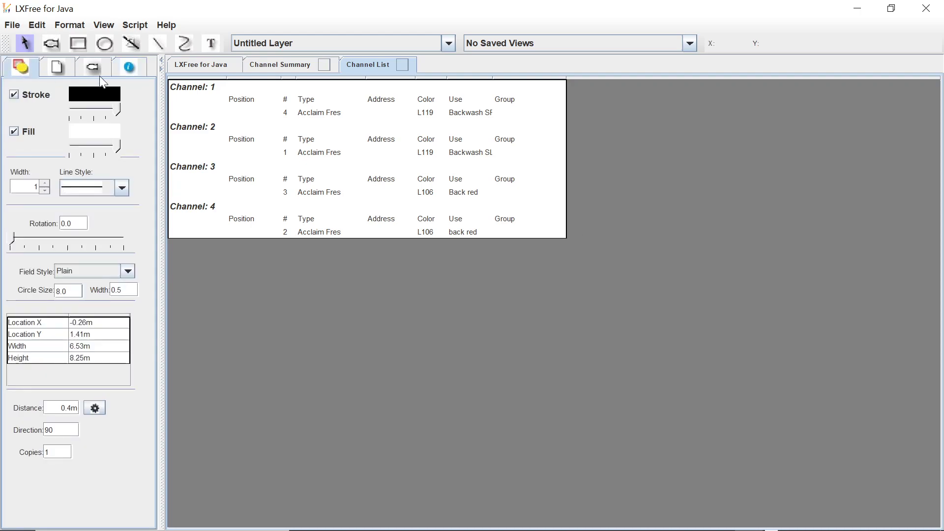
click(126, 69)
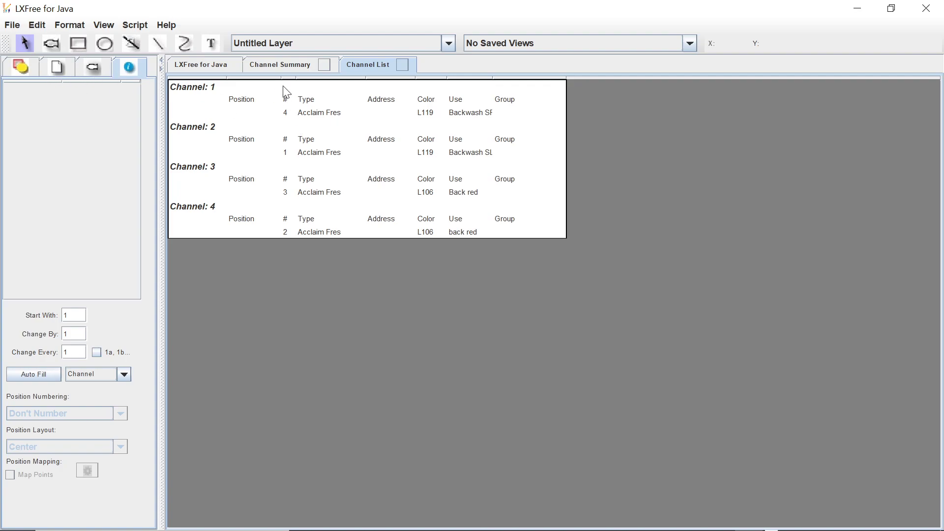
Return to the plan drawing, move the uppermost hanging position down off its fixtures, and put it back in line with them.
click(206, 66)
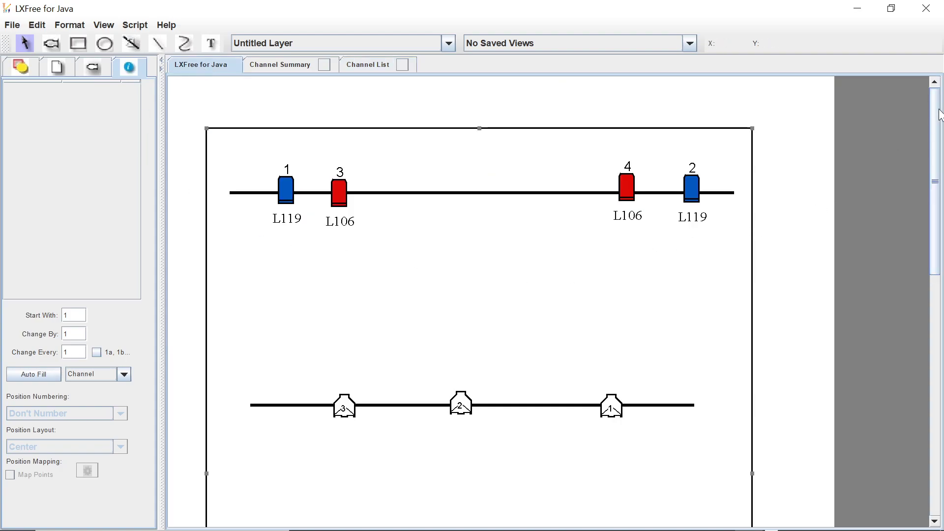
mouse_move(936, 120)
mouse_down()
mouse_move(938, 179)
mouse_move(936, 126)
mouse_up()
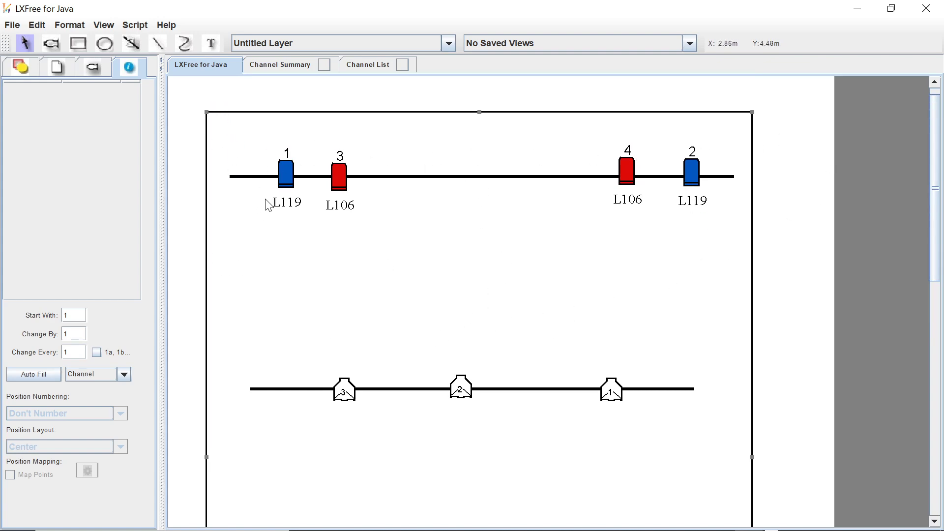
click(272, 178)
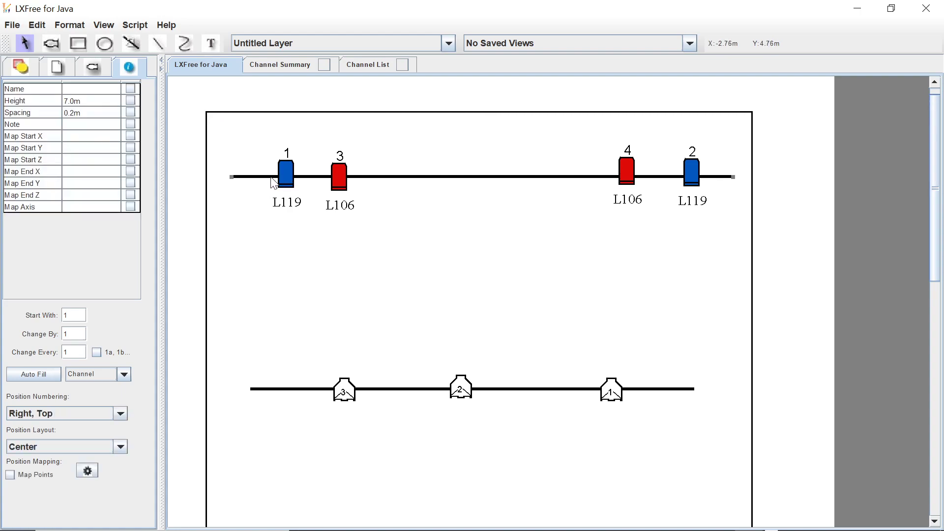
drag(273, 182, 261, 226)
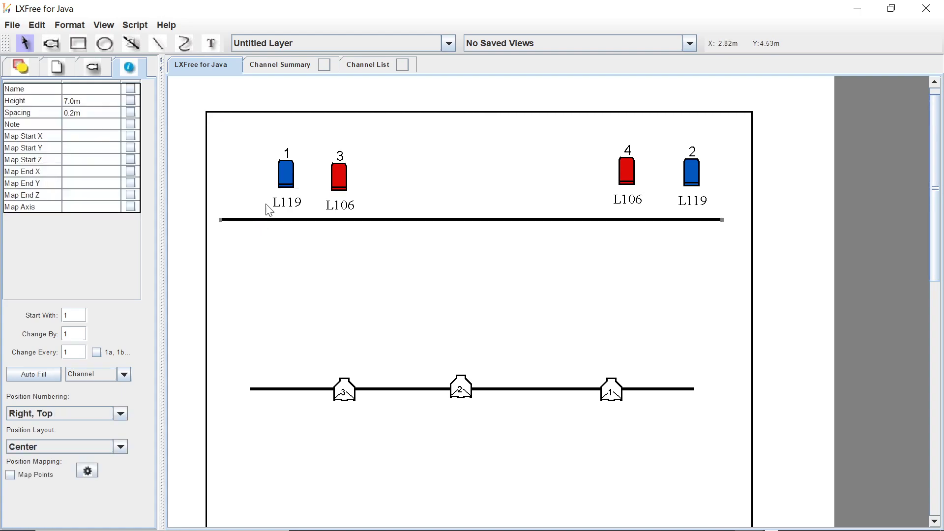
drag(318, 229, 320, 185)
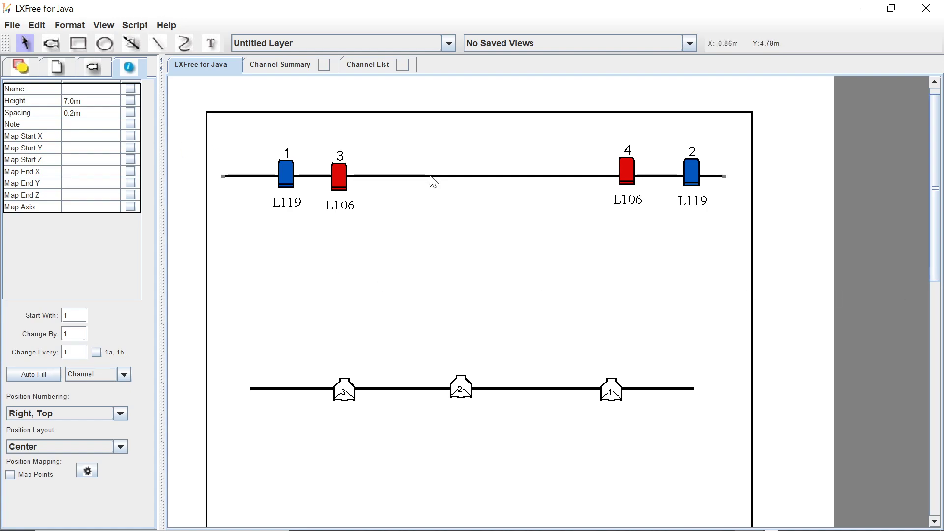
Group the stage outline with the hanging positions inside it.
click(422, 114)
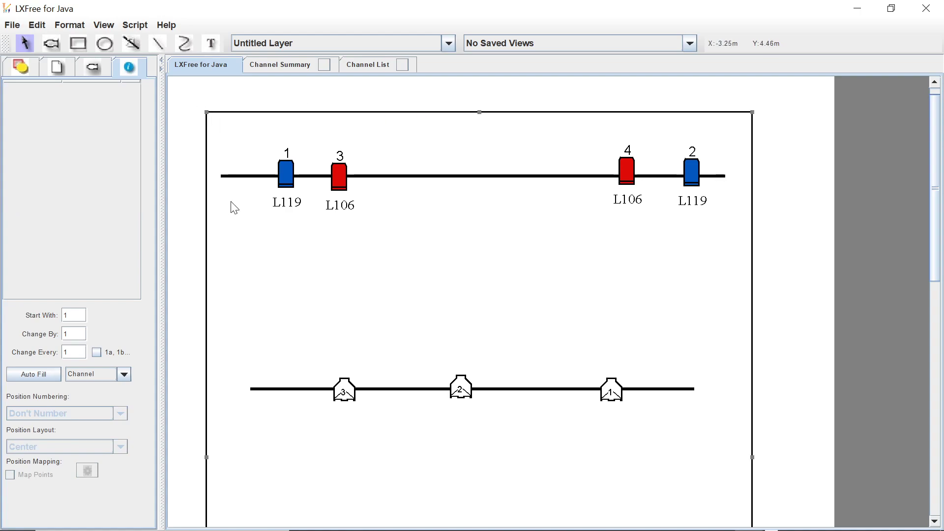
drag(184, 96, 273, 476)
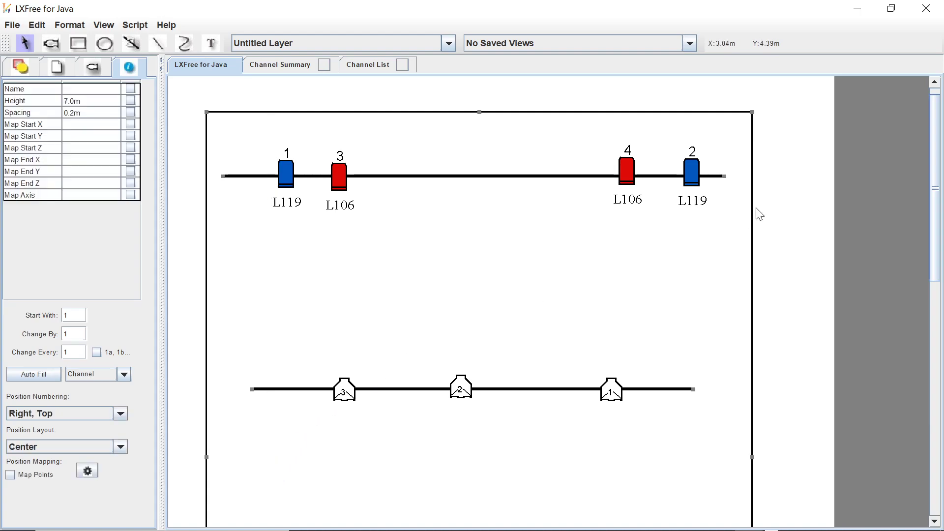
click(73, 24)
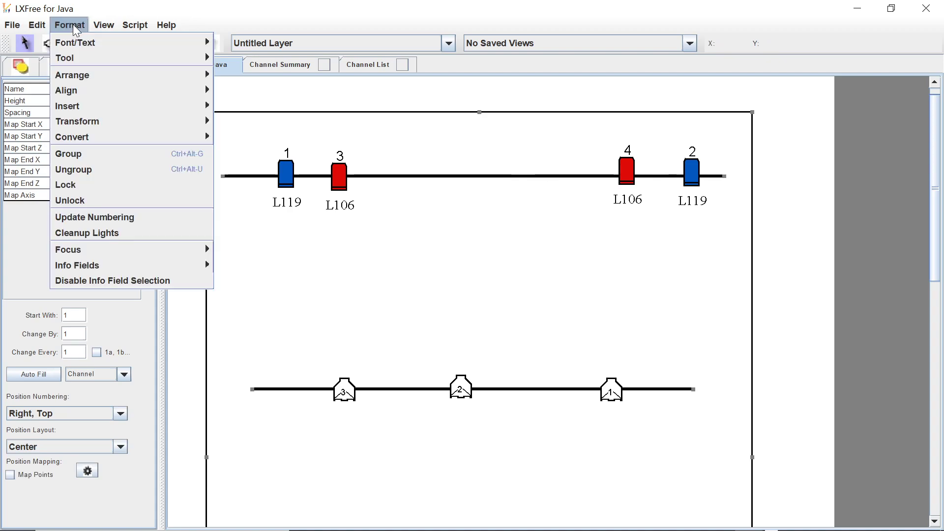
click(108, 154)
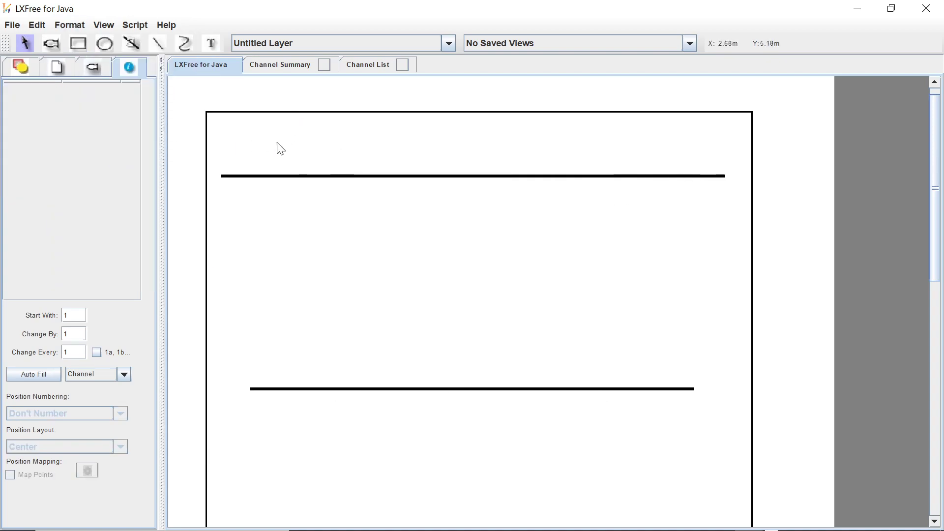
Try sending the hanging positions to the back, and move the grouped stage outline down off the upper fixtures.
click(72, 26)
click(135, 25)
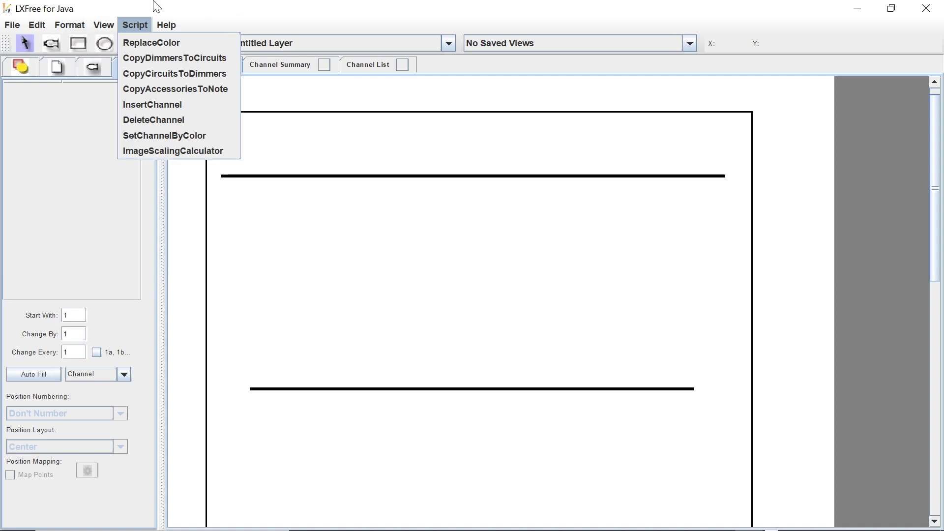
mouse_move(84, 22)
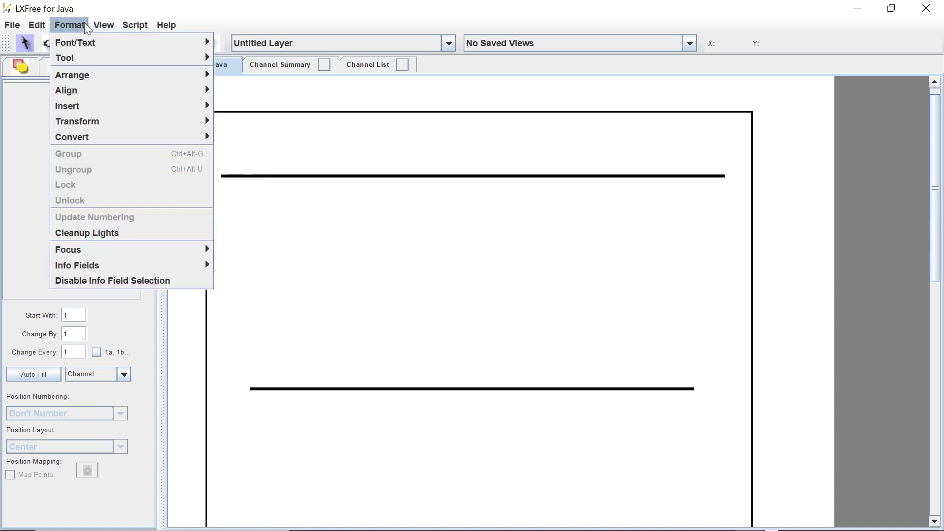
mouse_move(167, 74)
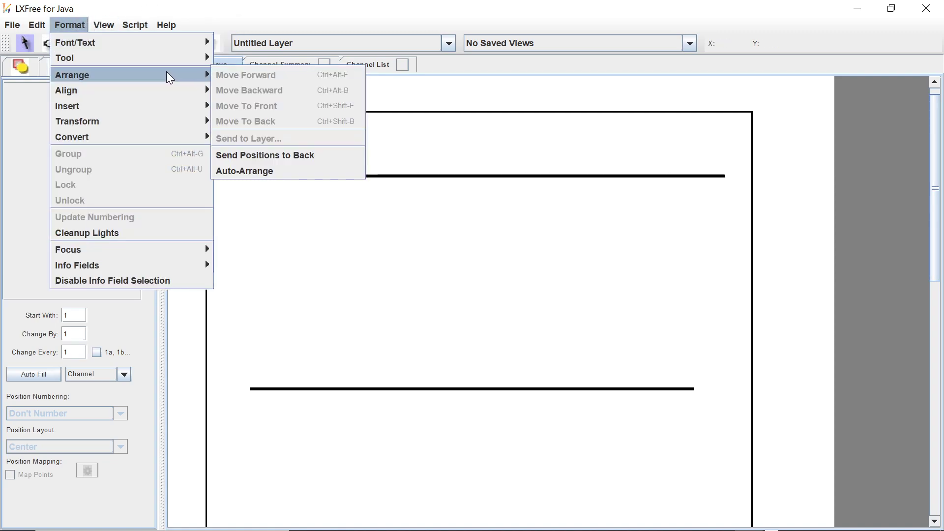
click(262, 155)
drag(277, 177, 293, 267)
click(297, 274)
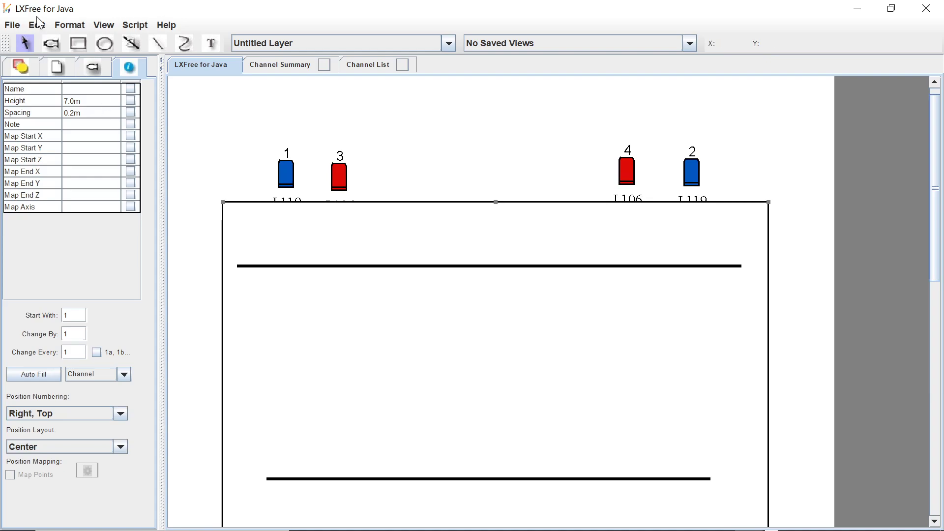
Move the grouped stage outline behind the fixtures and shift it back up so its positions line up with them.
click(69, 28)
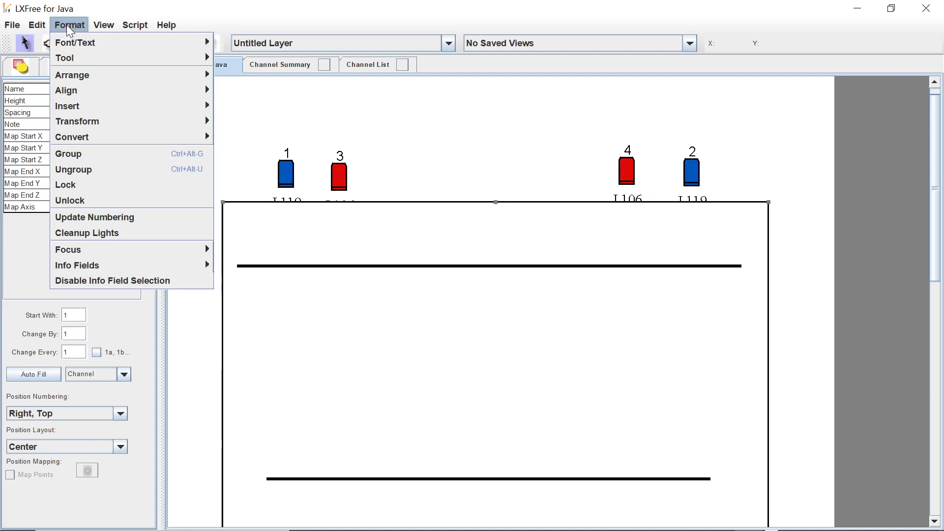
mouse_move(89, 78)
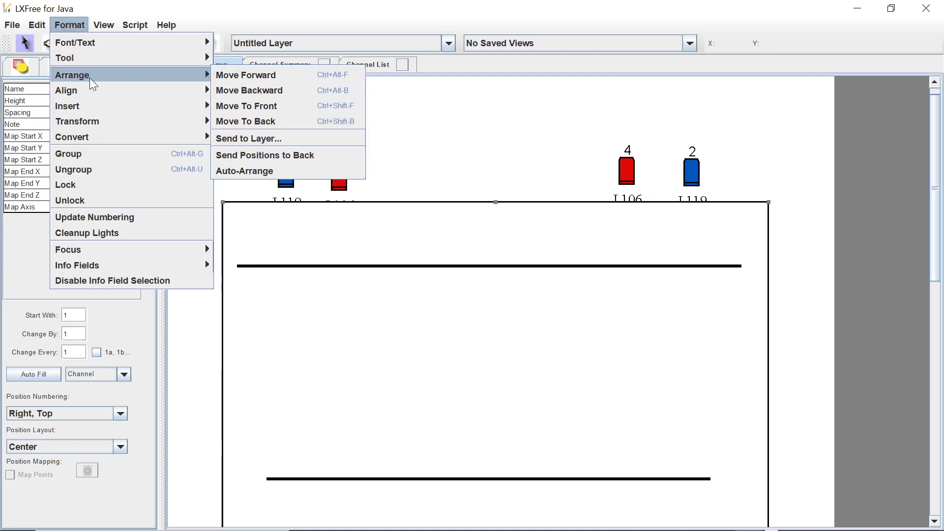
click(249, 119)
drag(467, 206, 459, 114)
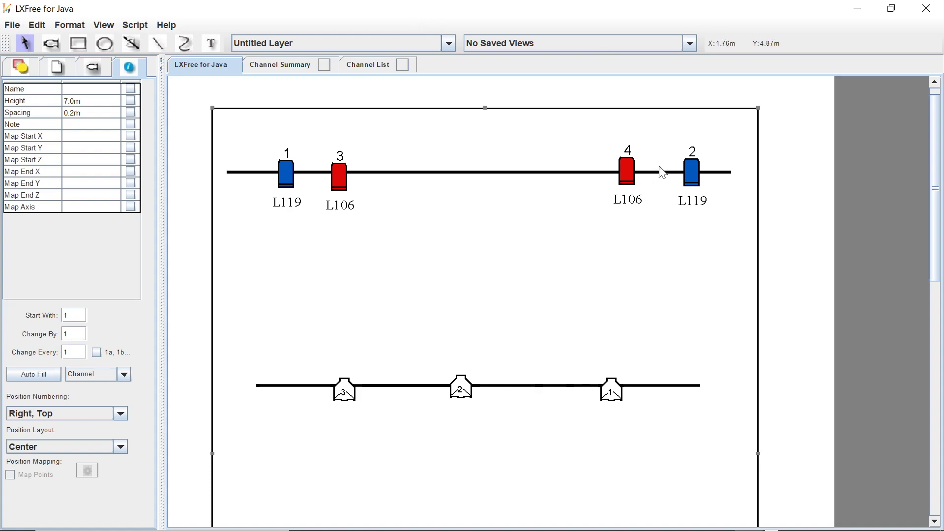
Lock the grouped stage outline and try moving it to test the lock.
click(70, 25)
click(71, 184)
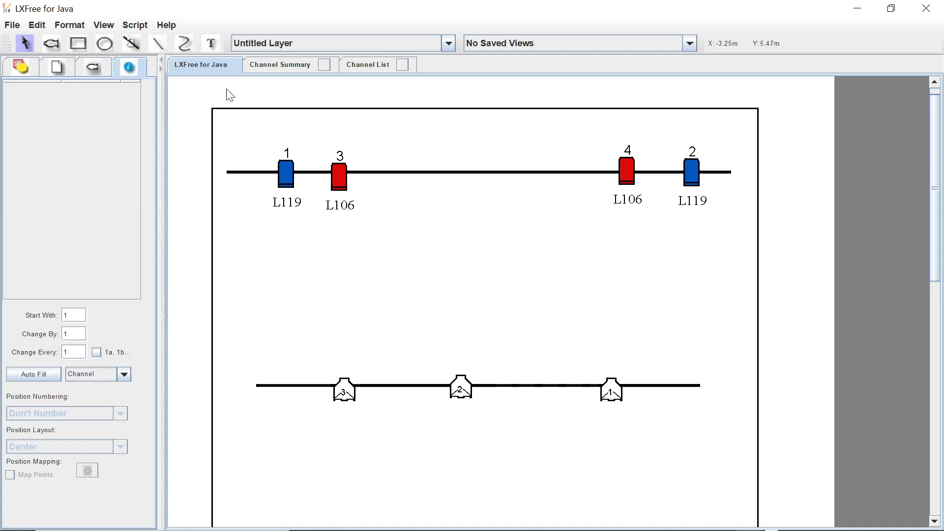
click(213, 108)
click(213, 108)
drag(212, 111, 251, 158)
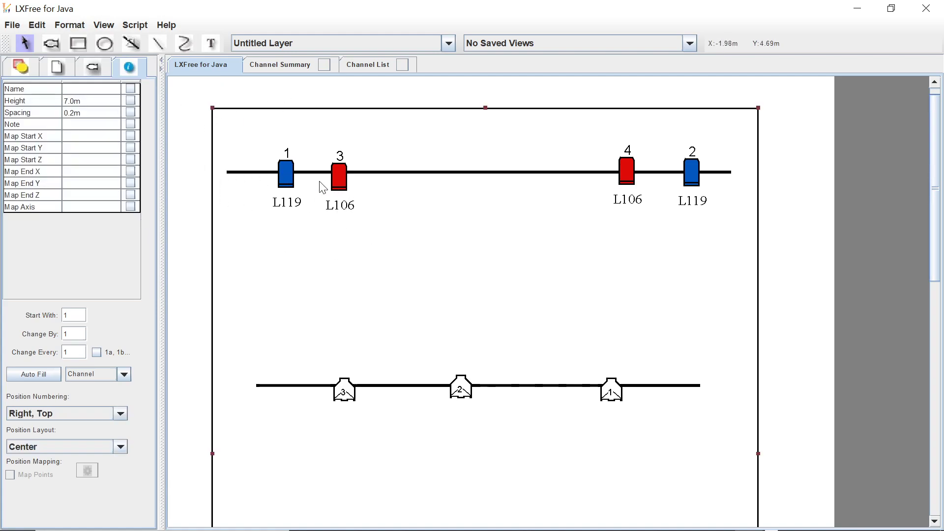
Shift the channel 1, 3 and 2 fixtures slightly along the uppermost hanging position.
mouse_move(289, 185)
mouse_down()
mouse_move(312, 241)
mouse_move(278, 185)
mouse_up()
mouse_move(339, 176)
mouse_down()
mouse_move(350, 184)
mouse_move(348, 174)
mouse_up()
click(348, 174)
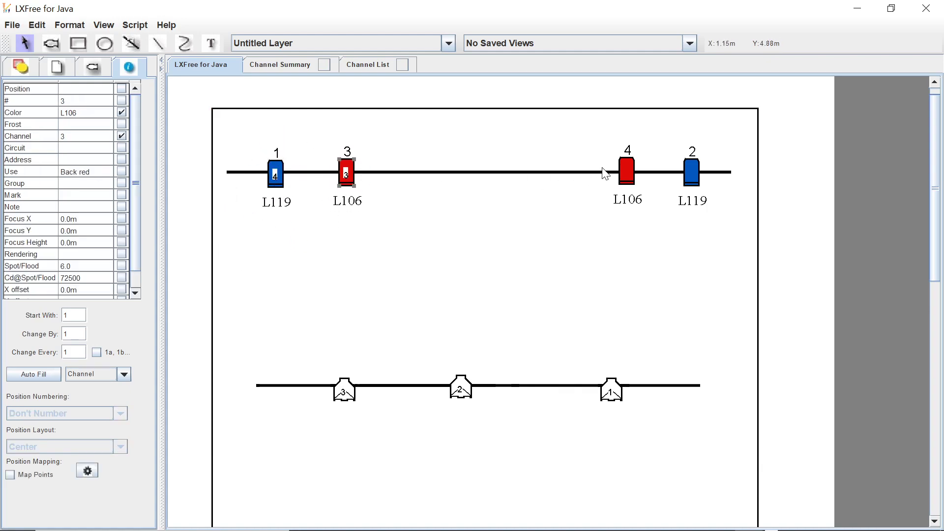
drag(695, 173, 714, 172)
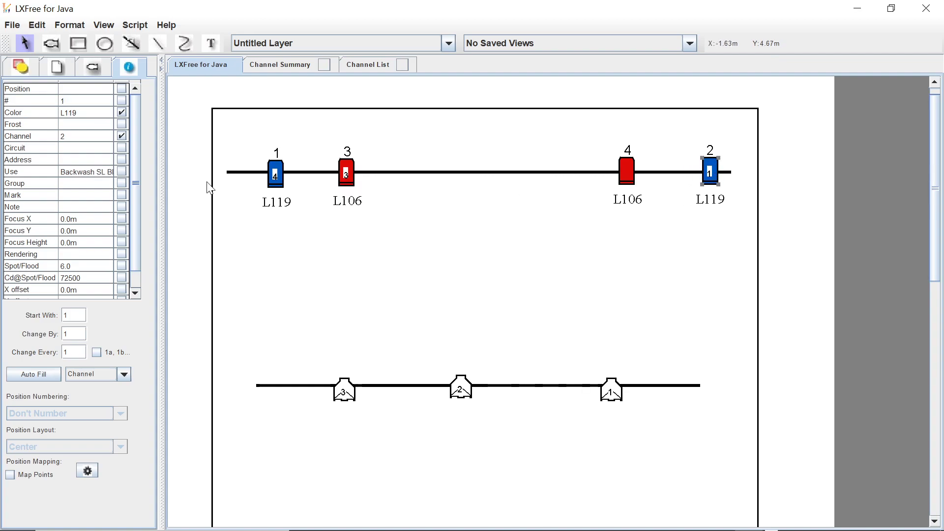
click(340, 236)
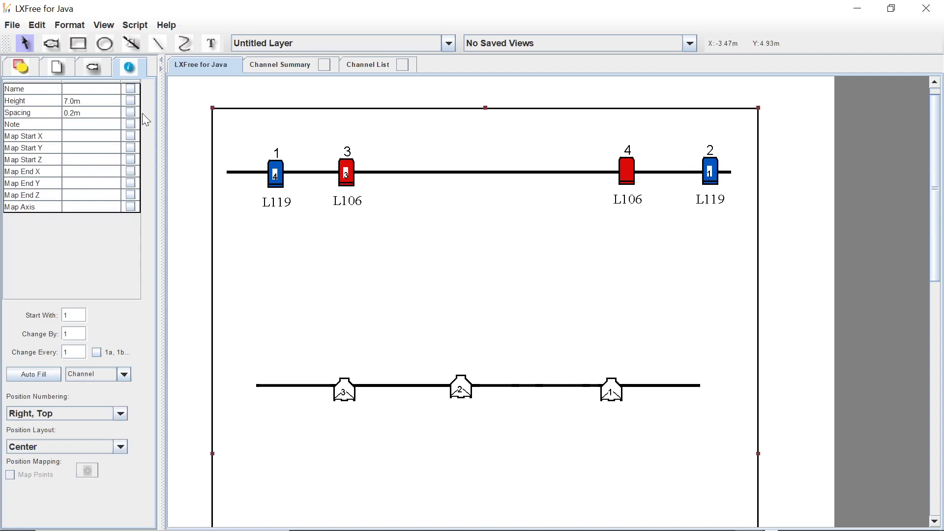
click(13, 27)
mouse_move(73, 188)
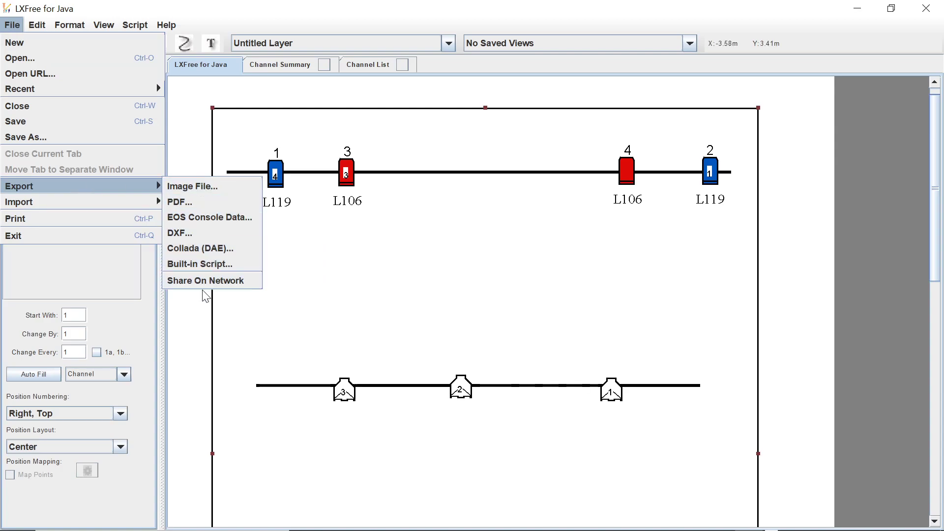
click(294, 3)
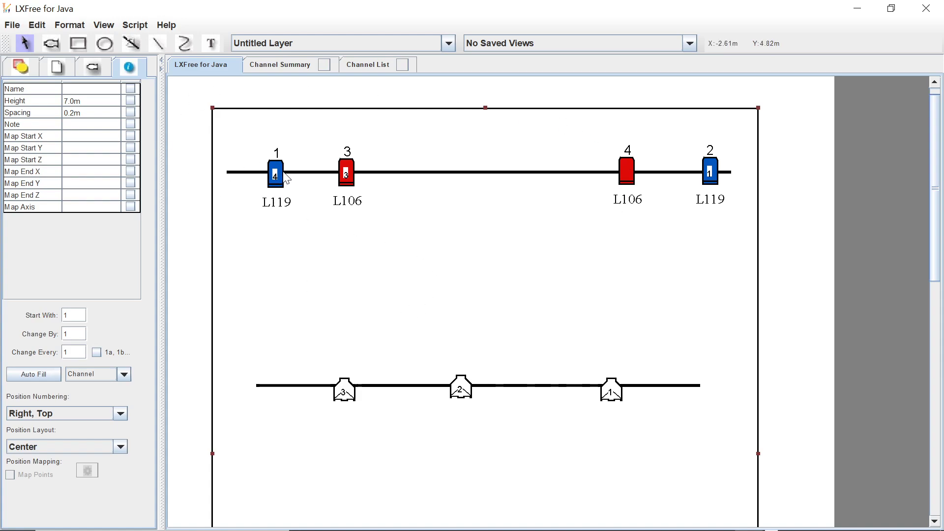
Raise the channel label of the channel 3 fixture and move that fixture close beside the channel 1 fixture.
mouse_move(356, 203)
mouse_down()
mouse_move(369, 278)
mouse_move(351, 219)
mouse_move(357, 204)
mouse_up()
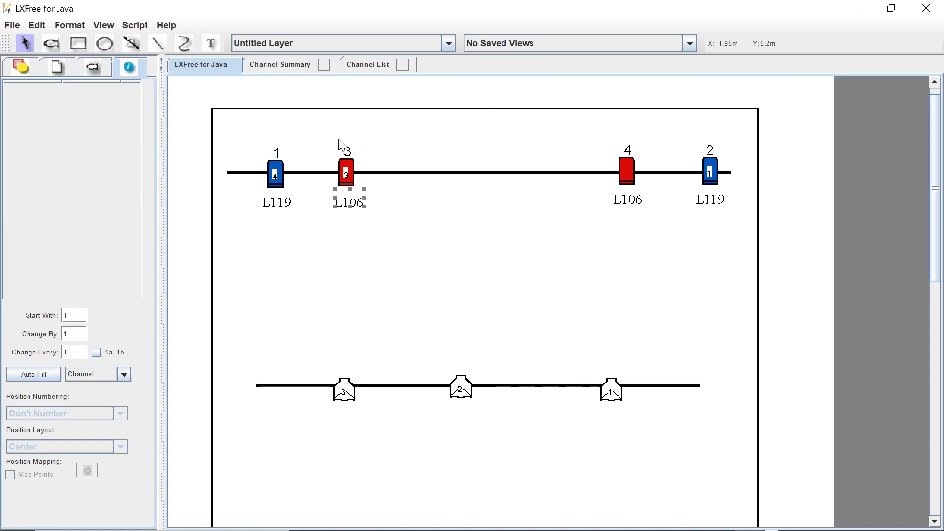
mouse_move(354, 152)
mouse_down()
mouse_move(419, 147)
mouse_move(341, 182)
mouse_move(374, 142)
mouse_move(349, 147)
mouse_up()
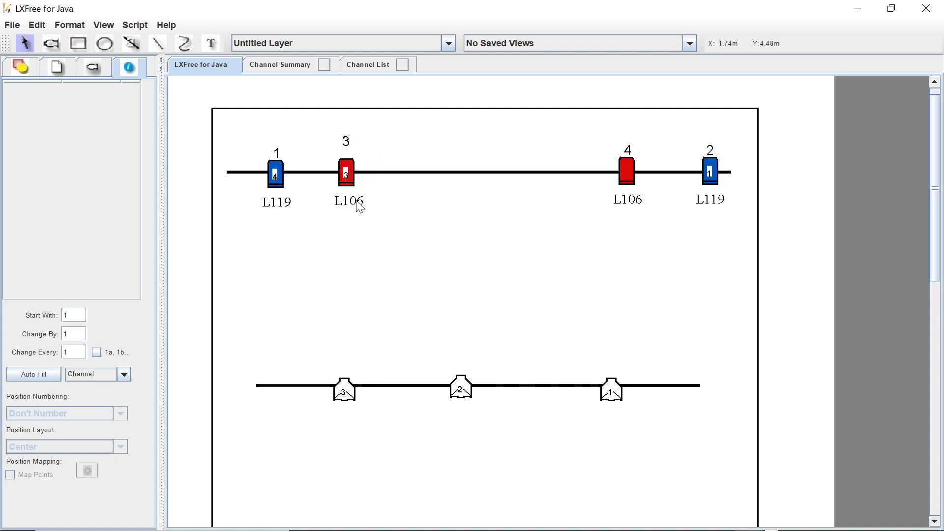
drag(357, 206, 351, 209)
drag(347, 142, 302, 175)
click(353, 174)
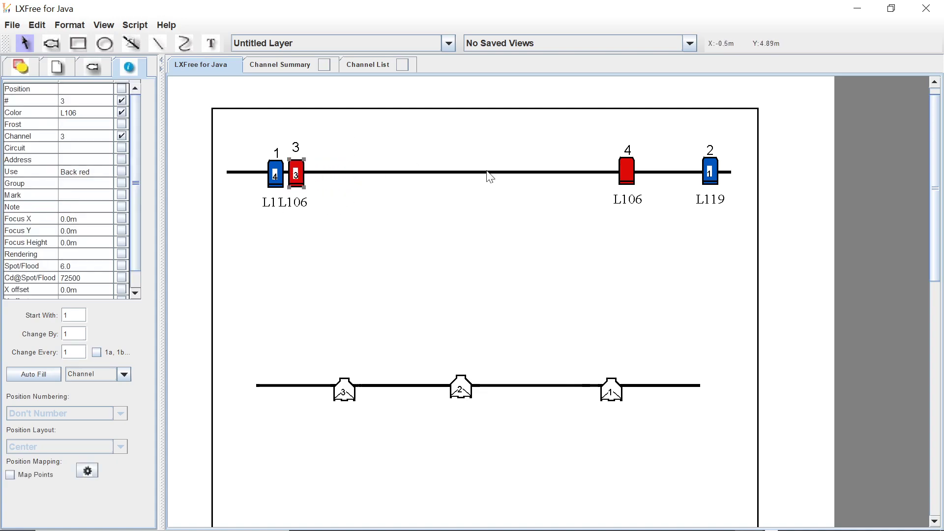
Move the channel 4 fixture beside channel 3 and place the two L106 colour labels on opposite sides of the hanging position.
drag(621, 177, 317, 173)
drag(322, 208, 323, 174)
click(298, 174)
click(354, 194)
click(358, 199)
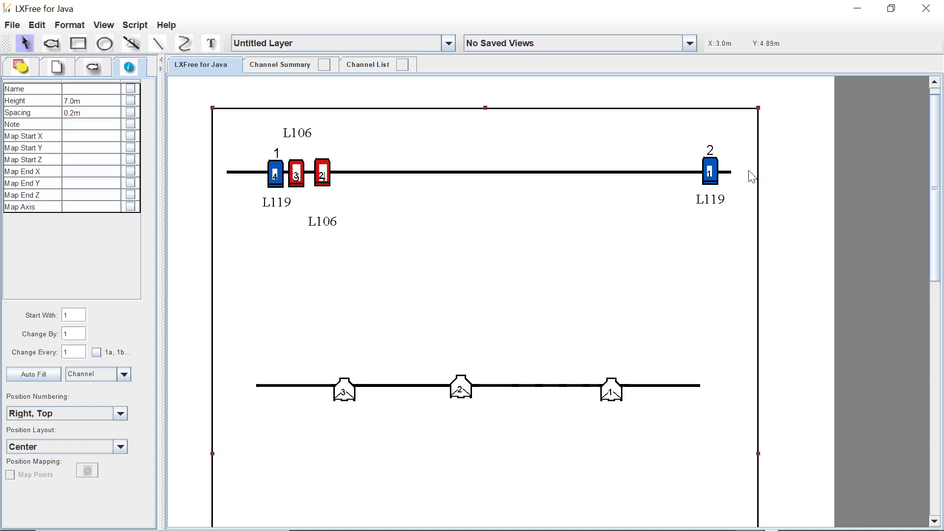
Adjust the channel label of the channel 2 fixture and move the fixture slightly inward along the uppermost position.
click(717, 181)
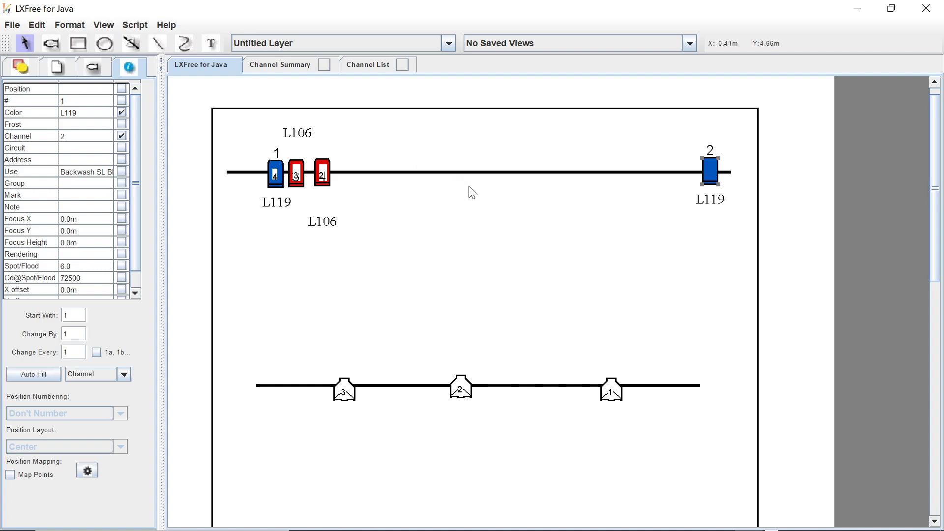
click(499, 203)
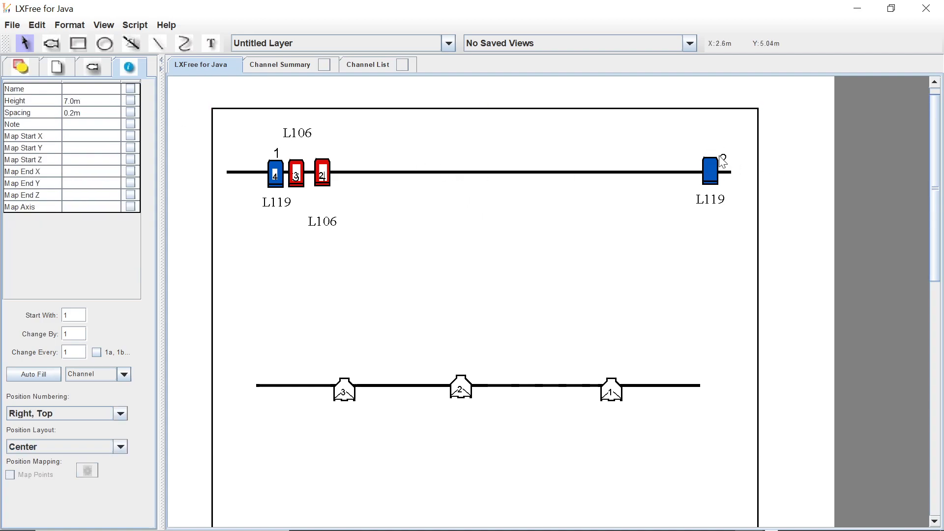
click(710, 171)
click(656, 207)
mouse_move(708, 168)
mouse_down()
mouse_move(721, 174)
mouse_move(699, 176)
mouse_up()
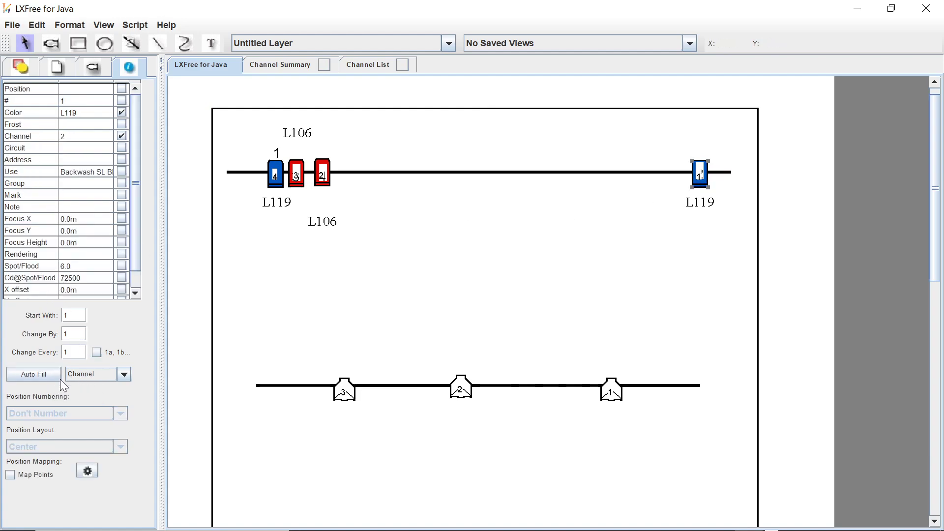
Rotate the channel 2 fixture to angle towards the stage centre and place its channel label behind it.
click(93, 66)
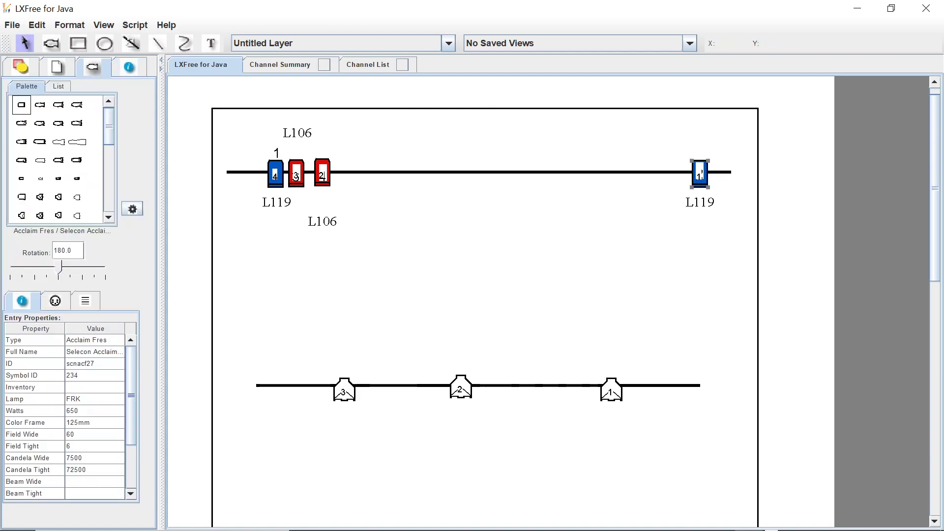
click(70, 266)
click(686, 222)
drag(717, 163, 719, 154)
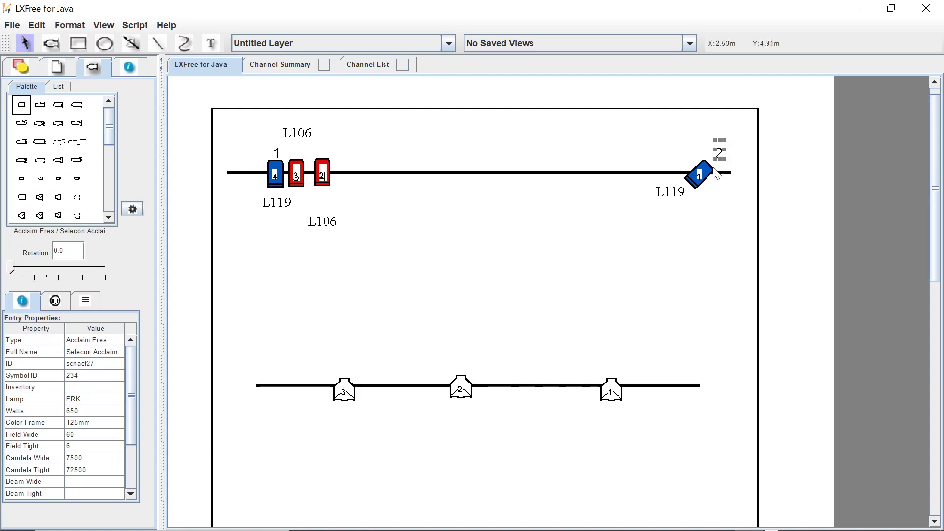
Move the channel 1 fixture outward and angle it towards the stage centre, and move the channel 4 fixture back near channel 2.
click(275, 172)
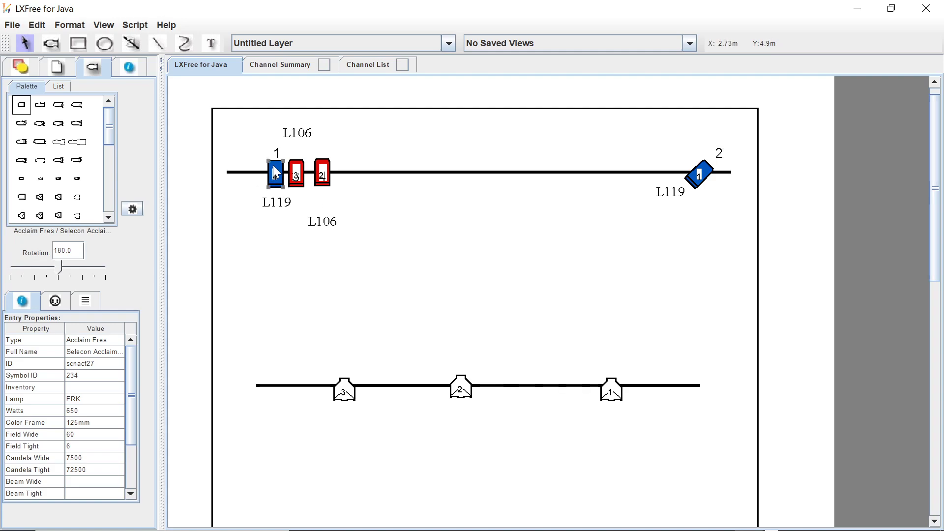
drag(274, 172, 257, 169)
mouse_move(60, 266)
mouse_down()
mouse_move(75, 270)
mouse_move(43, 275)
mouse_up()
click(324, 246)
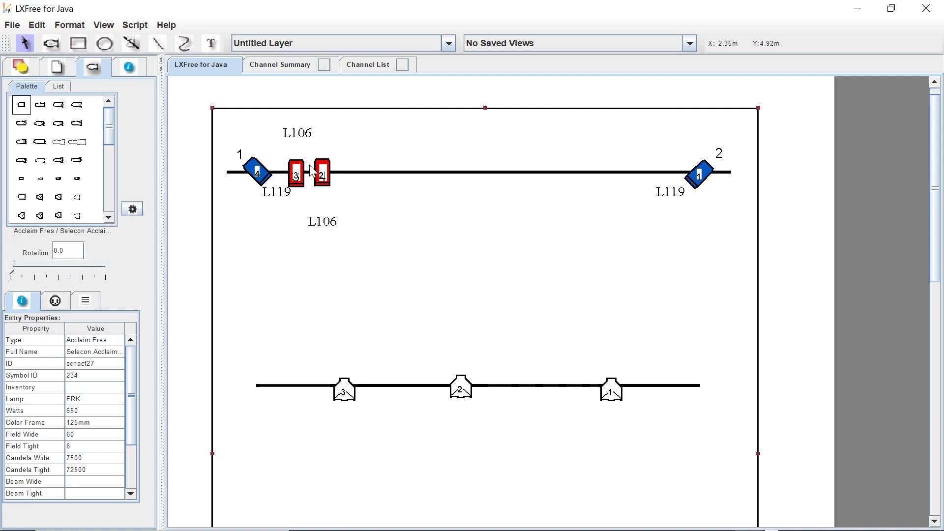
drag(323, 170, 625, 158)
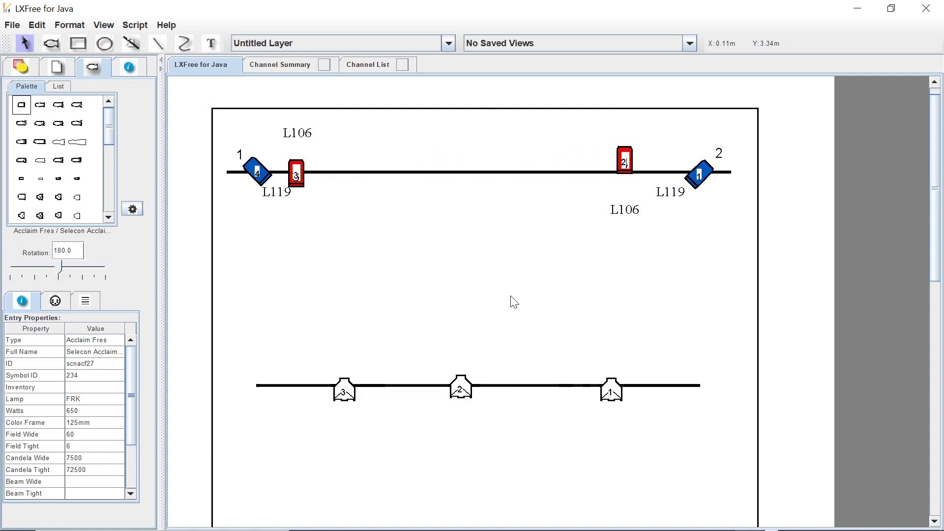
Move the ellipse from below the stage outline up between the two uppermost hanging positions.
drag(937, 143, 937, 348)
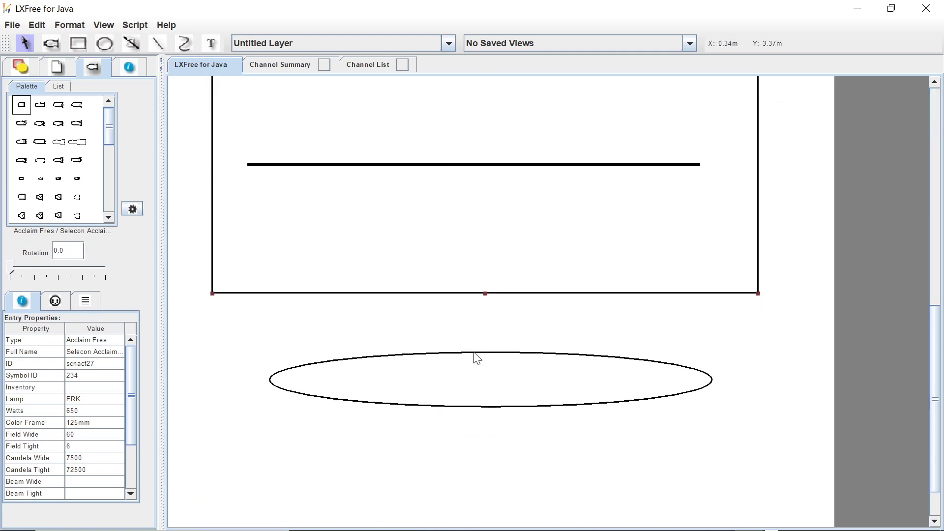
drag(475, 355, 457, 90)
drag(937, 339, 907, 231)
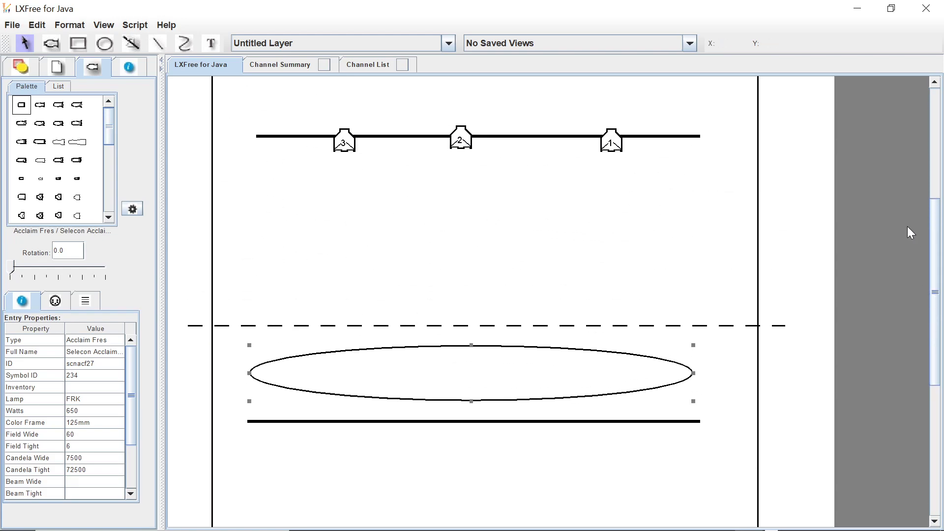
drag(488, 350, 489, 225)
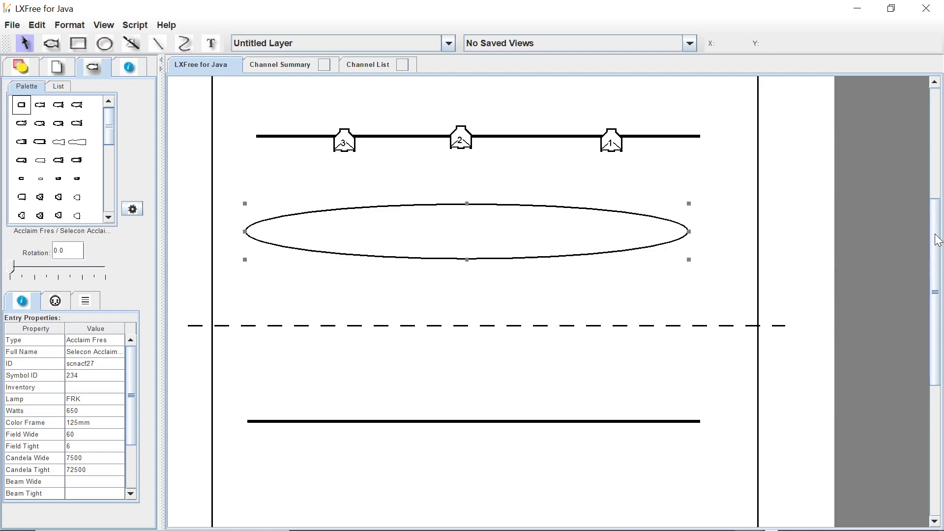
drag(938, 240, 921, 160)
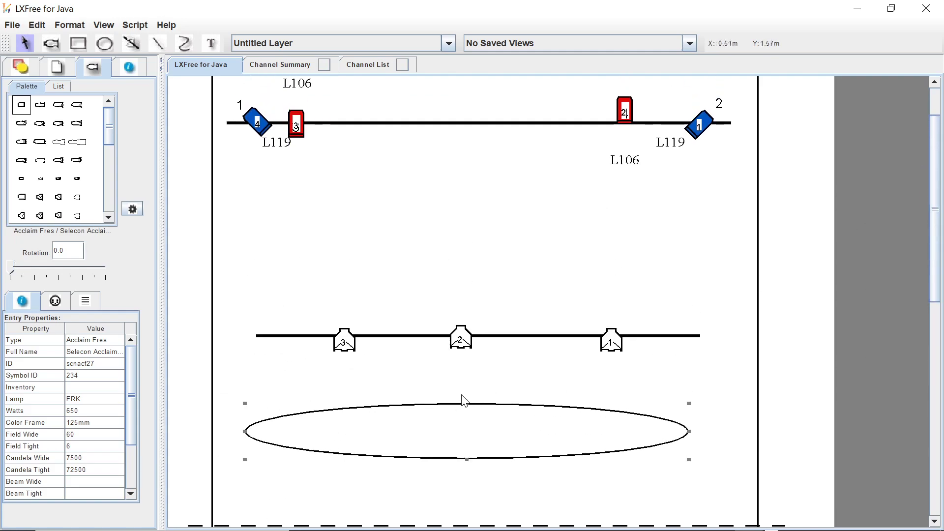
drag(466, 401, 464, 395)
click(392, 461)
drag(690, 435, 696, 224)
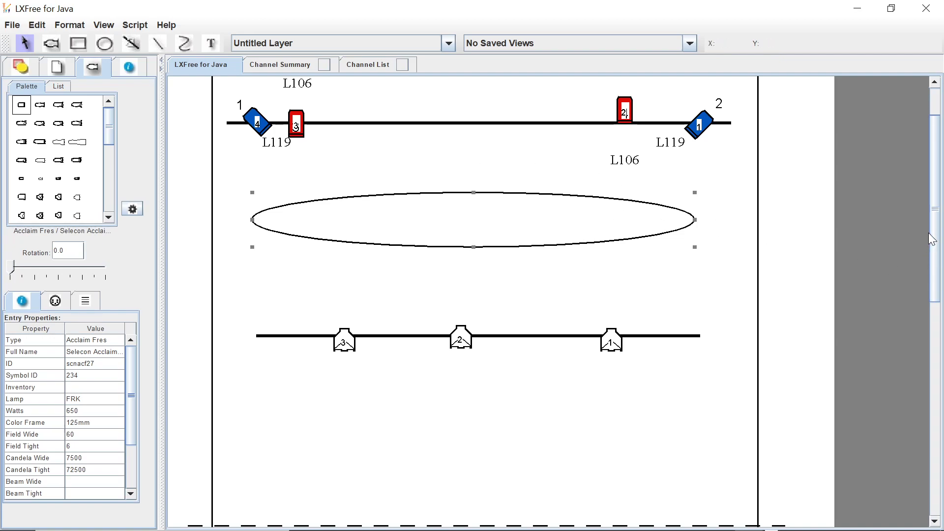
Move the blue channel 4 fixture slightly outward on the uppermost position, and centre the white channel 2 fixture on the position below the ellipse.
scroll(933, 217, up, 3)
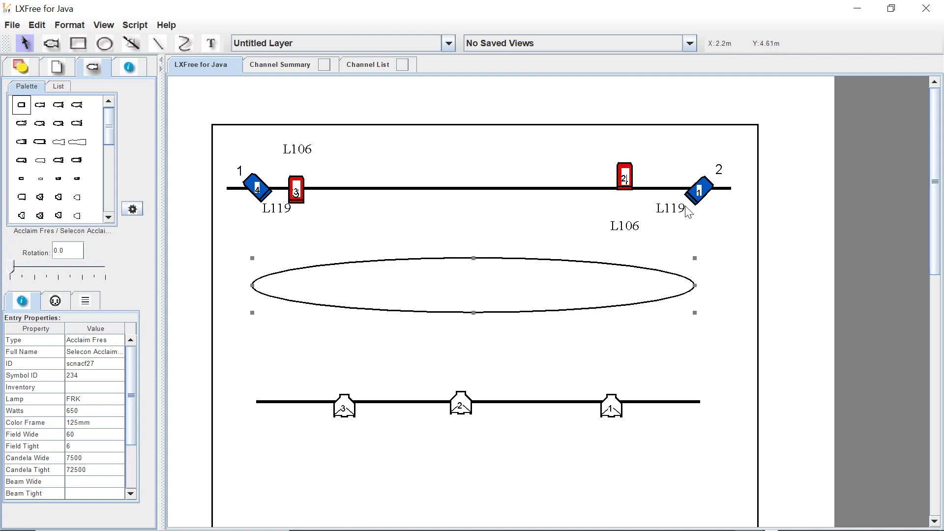
click(254, 183)
drag(254, 177, 249, 180)
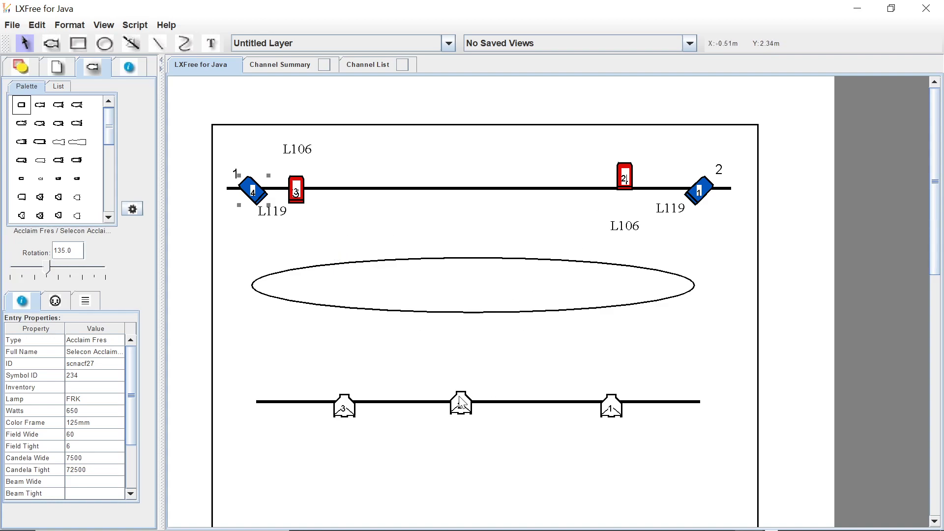
drag(463, 401, 480, 399)
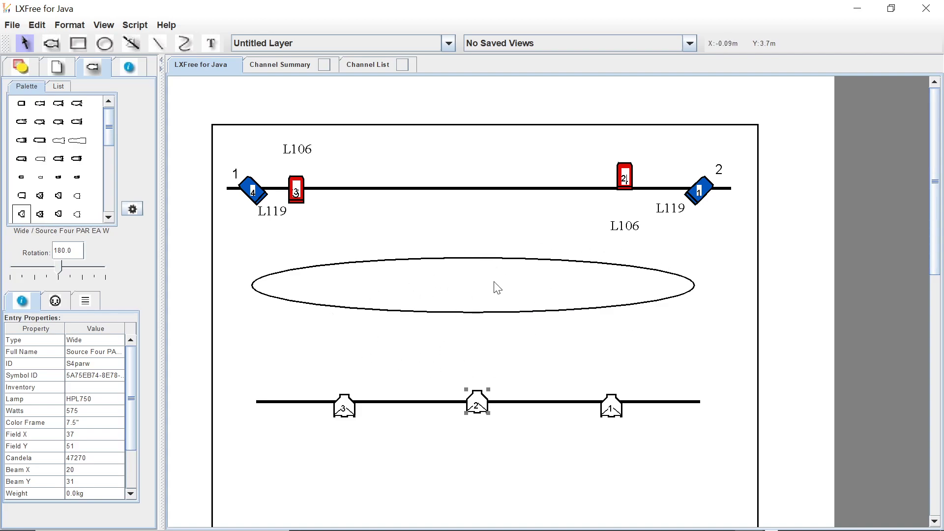
click(444, 233)
drag(936, 135, 934, 317)
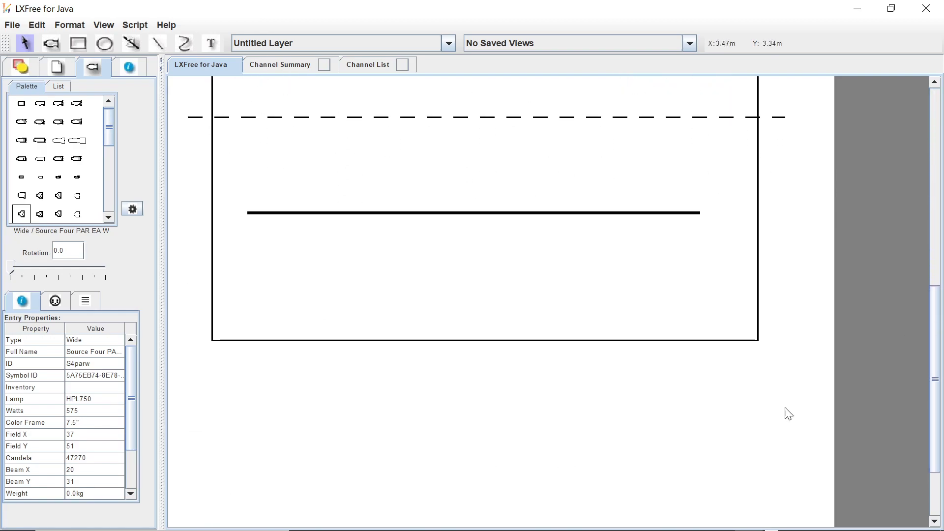
mouse_move(715, 526)
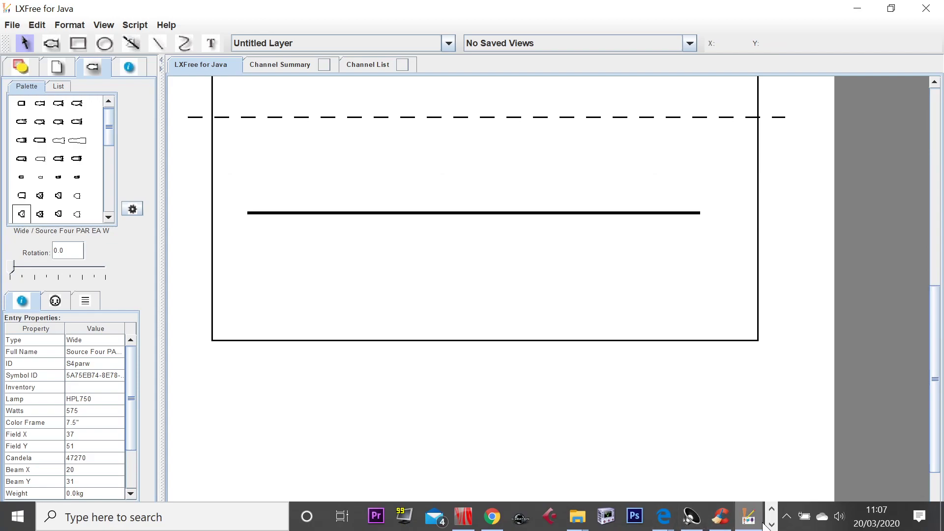
click(379, 516)
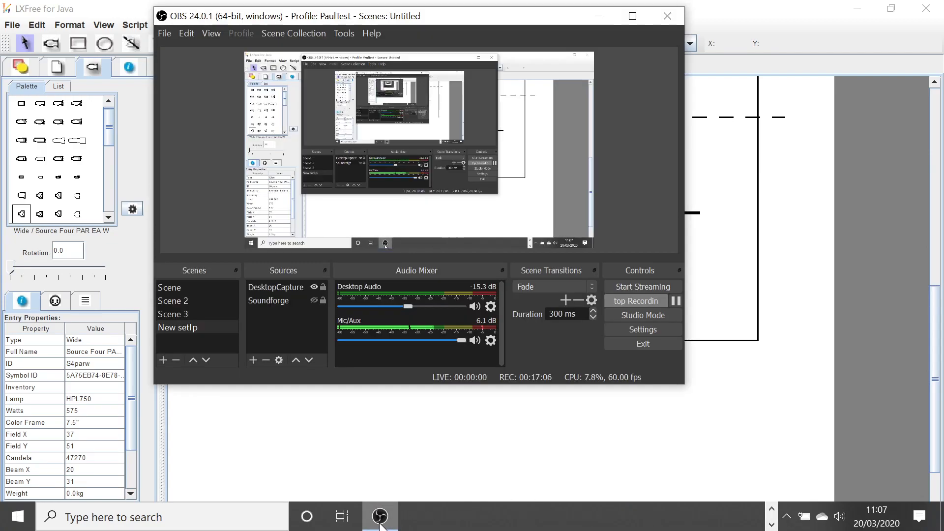